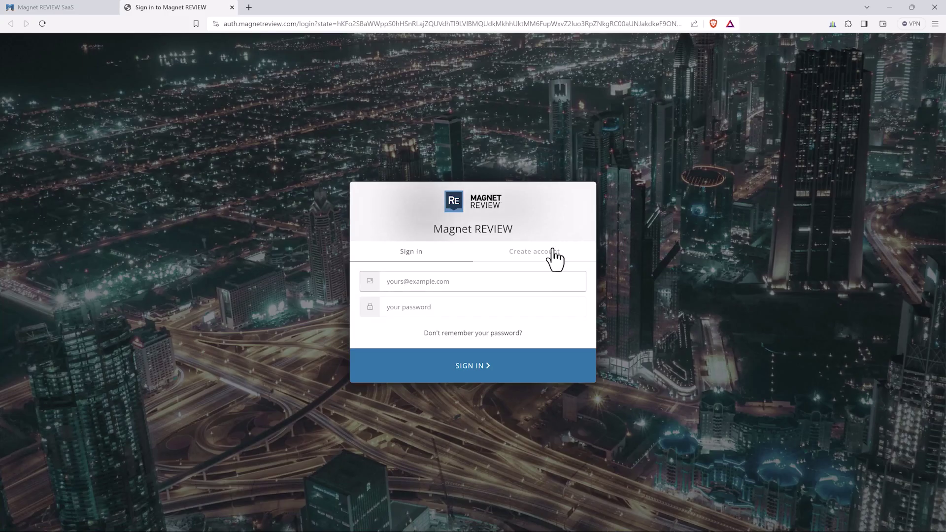
Switch from the free-trial page to the Magnet REVIEW create-account form
left_click(551, 250)
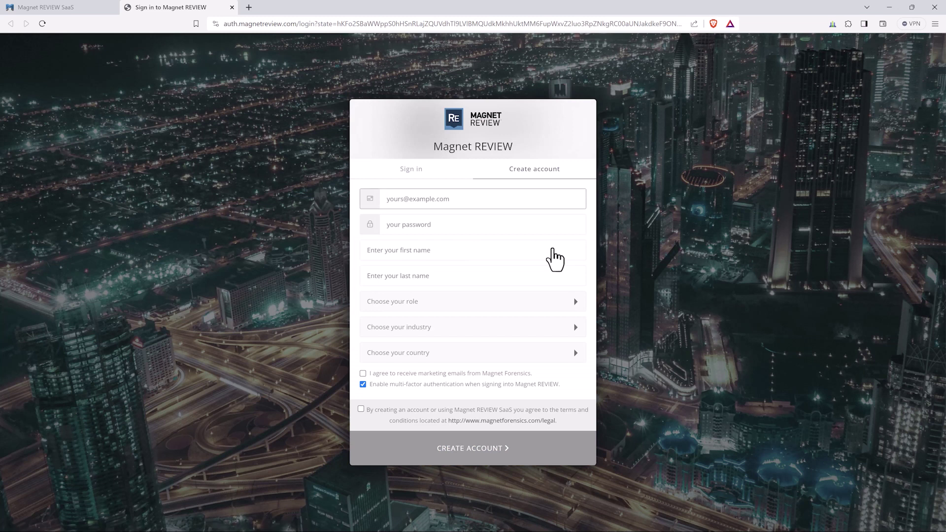
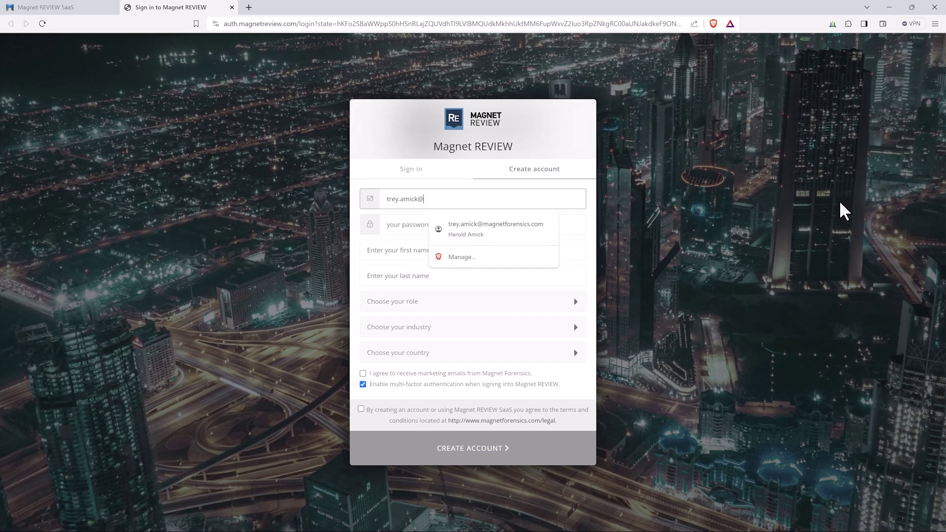
Enter the new account's e-mail address, password, first name and last name
key("Tab")
key("ctrl+v")
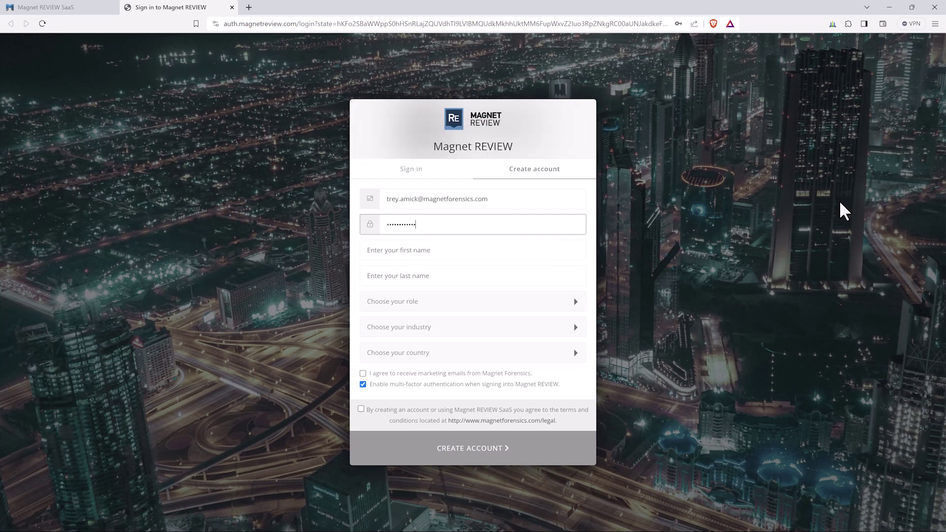
key("Tab")
key("Tab")
key("Tab")
Choose role Examiner, industry Corporate, country United States, accept the terms and submit the registration
left_click(552, 303)
left_click(383, 141)
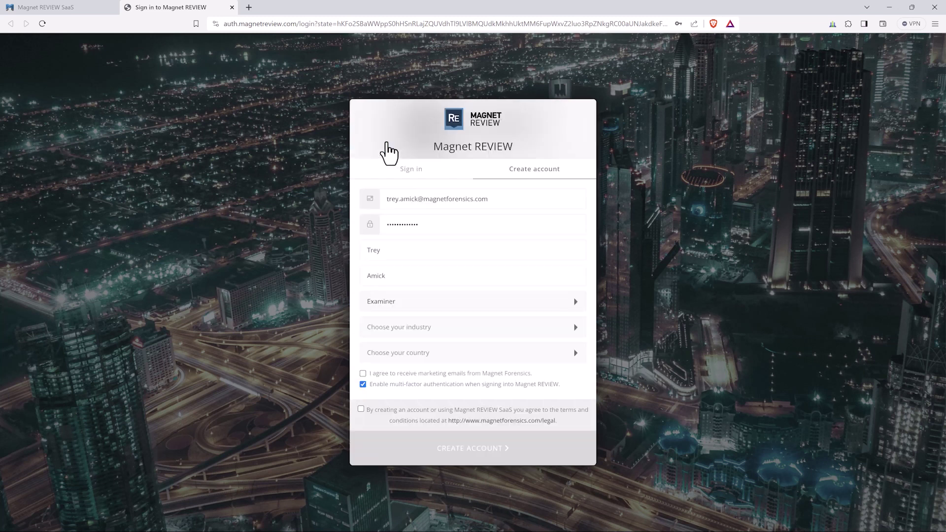
left_click(480, 326)
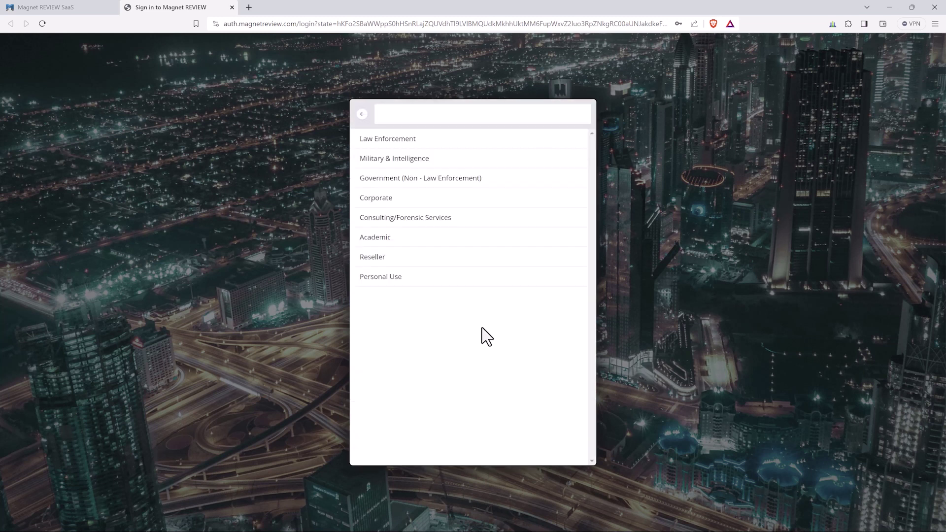
left_click(439, 197)
left_click(414, 350)
type("unit")
left_click(389, 198)
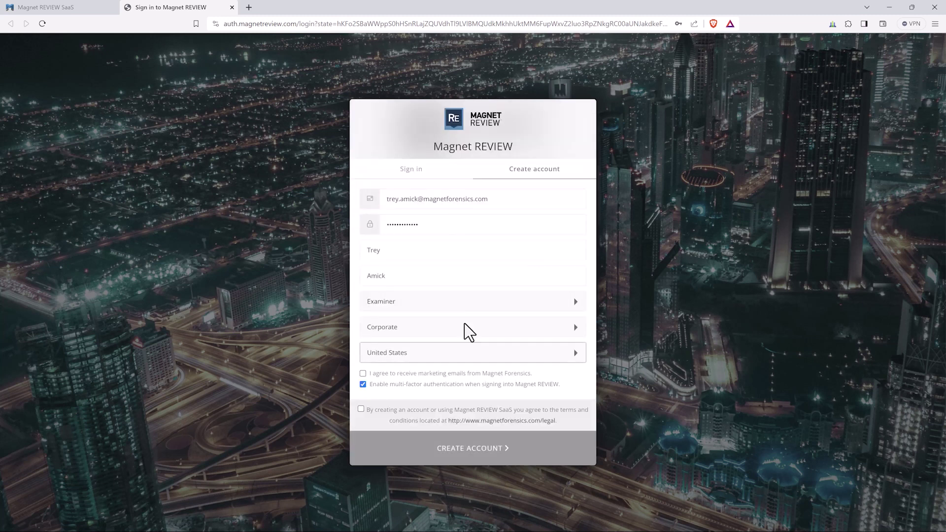
left_click(361, 409)
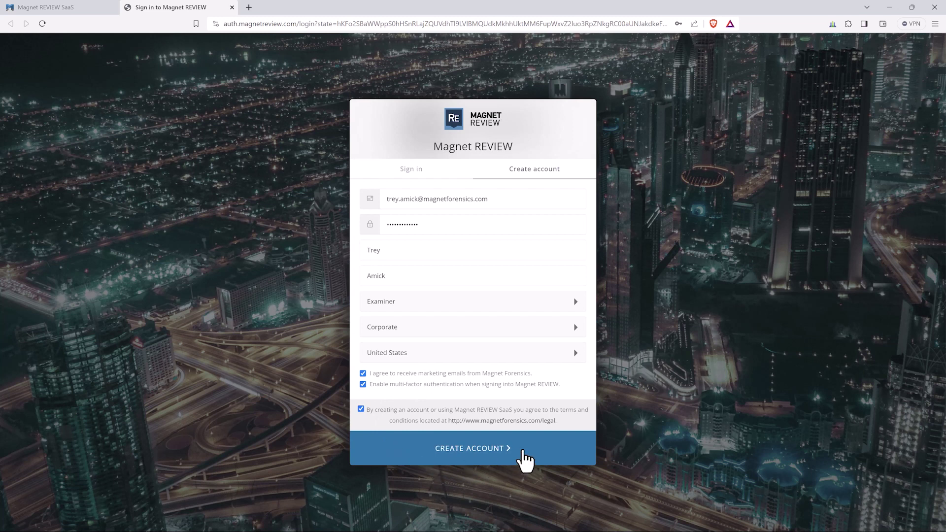
left_click(523, 459)
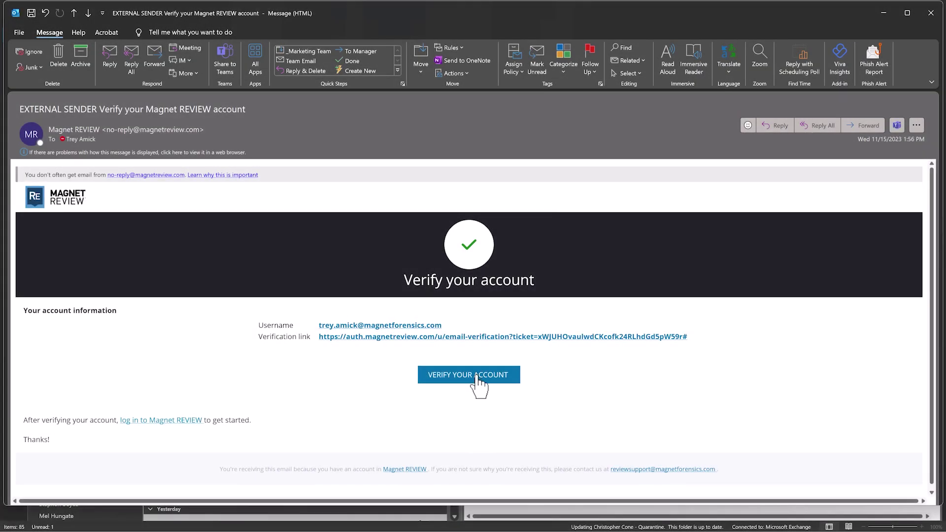
Follow the VERIFY YOUR ACCOUNT link in the Outlook verification e-mail
left_click(476, 376)
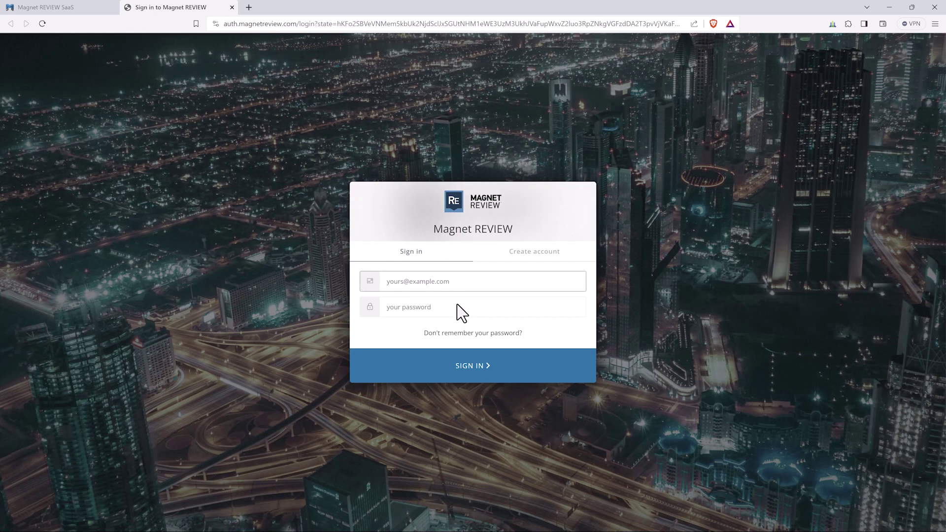
Sign in to Magnet REVIEW with the verified account's e-mail and password
key("Tab")
type("*************")
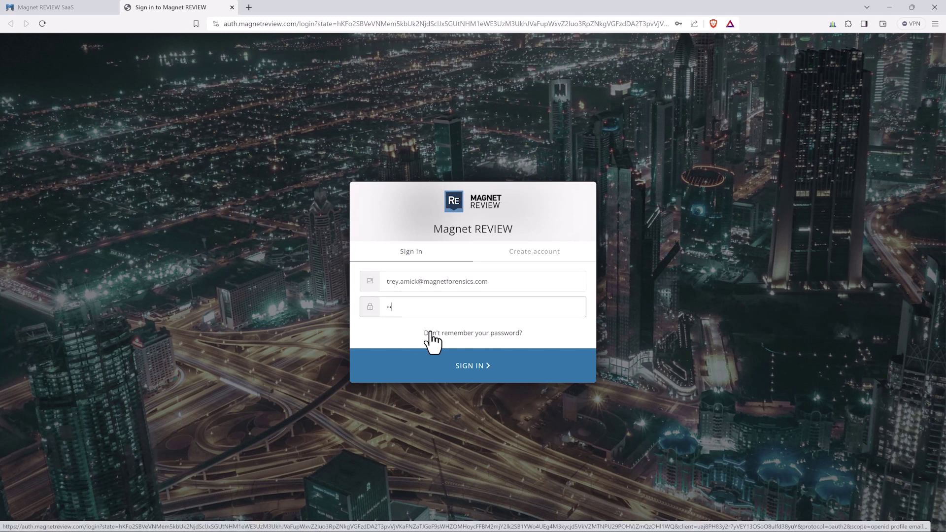
key("Return")
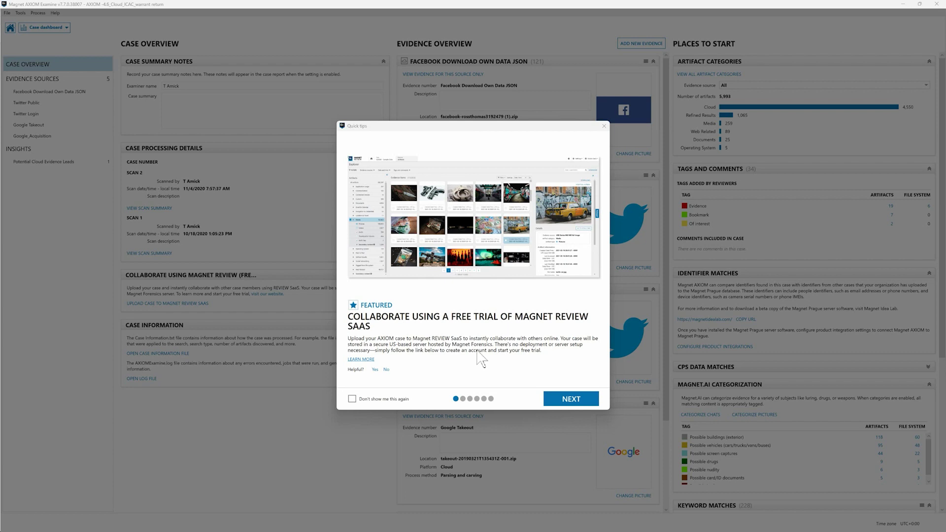
Dismiss the REVIEW free-trial quick tip to reveal the case dashboard
key("Escape")
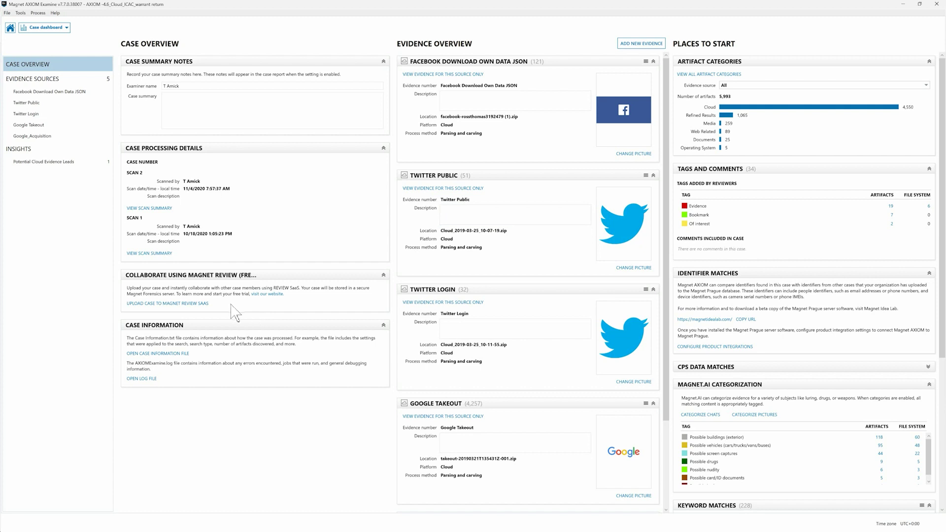
Start the upload in MAGNET REVIEW format with All evidence, after checking the tagged-items option
left_click(192, 306)
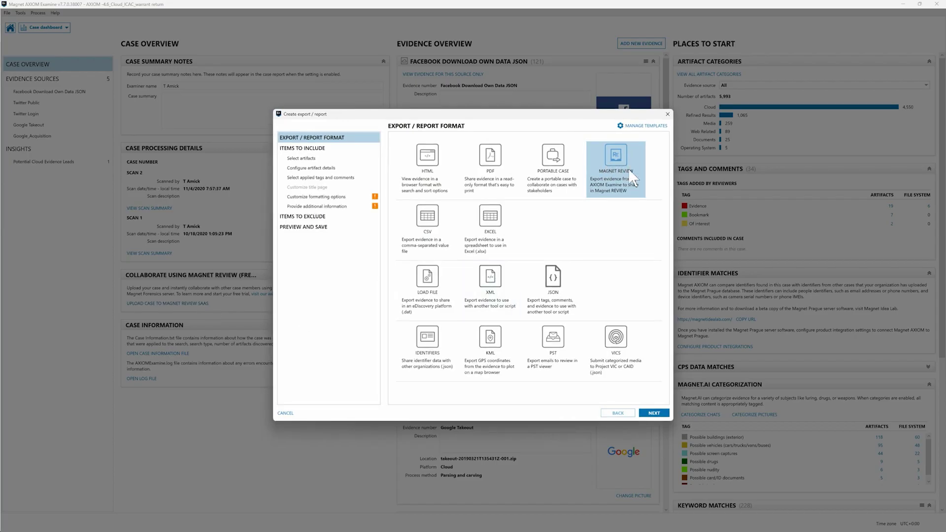
left_click(654, 414)
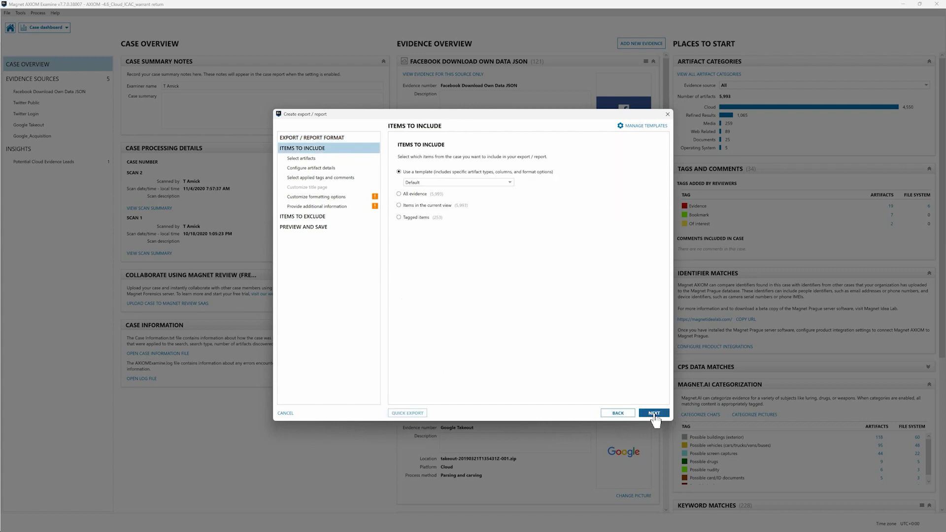
left_click(418, 194)
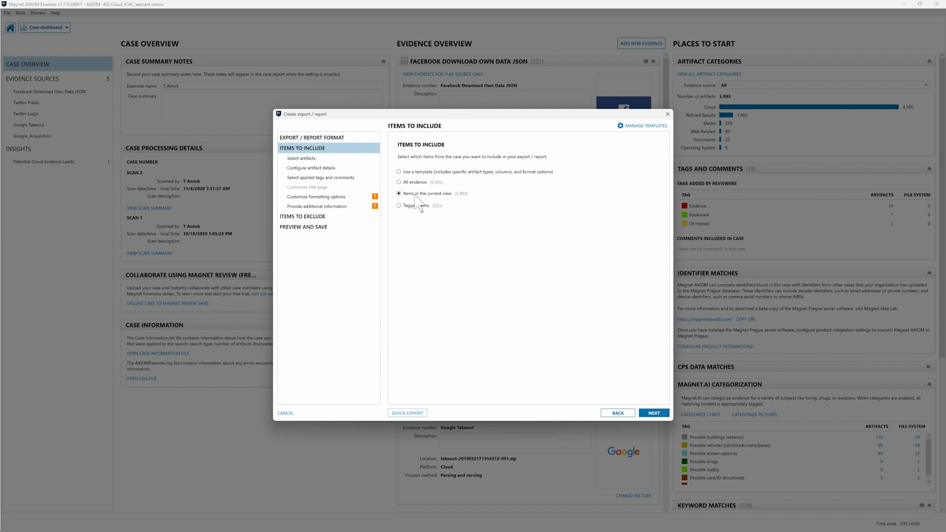
left_click(416, 206)
left_click(487, 207)
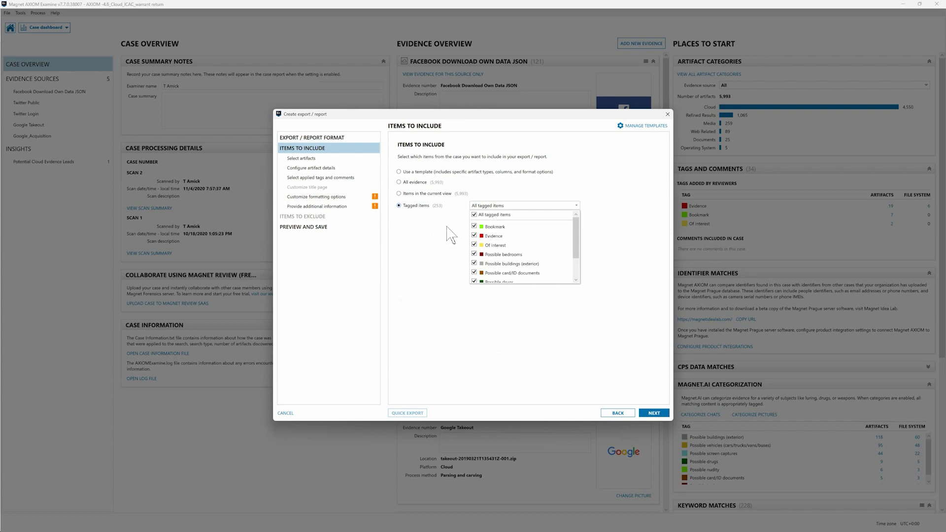
left_click(411, 183)
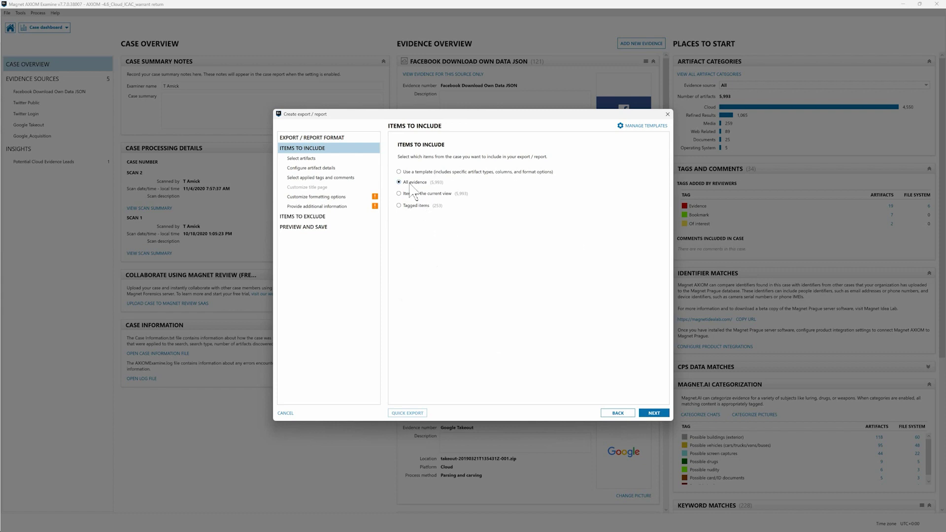
left_click(654, 413)
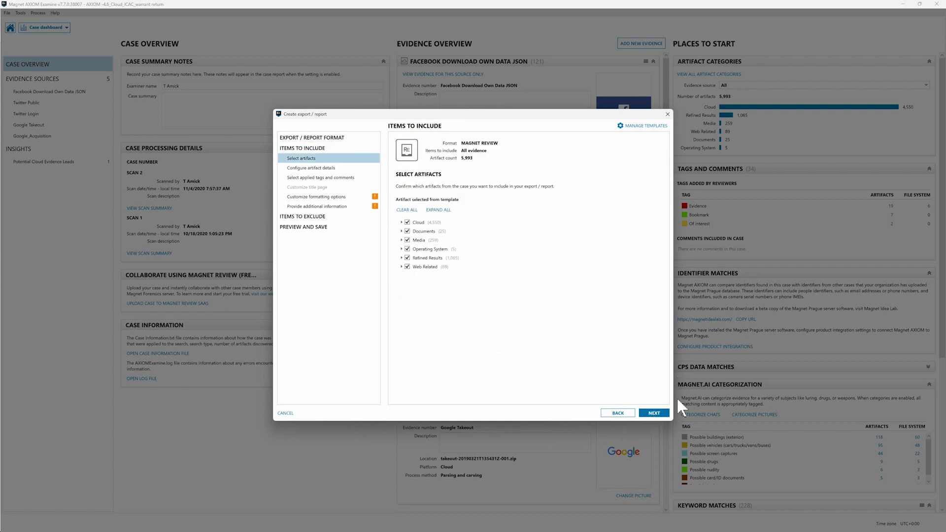
Keep all artifact categories, all columns, and all tags and comments in the export
left_click(660, 416)
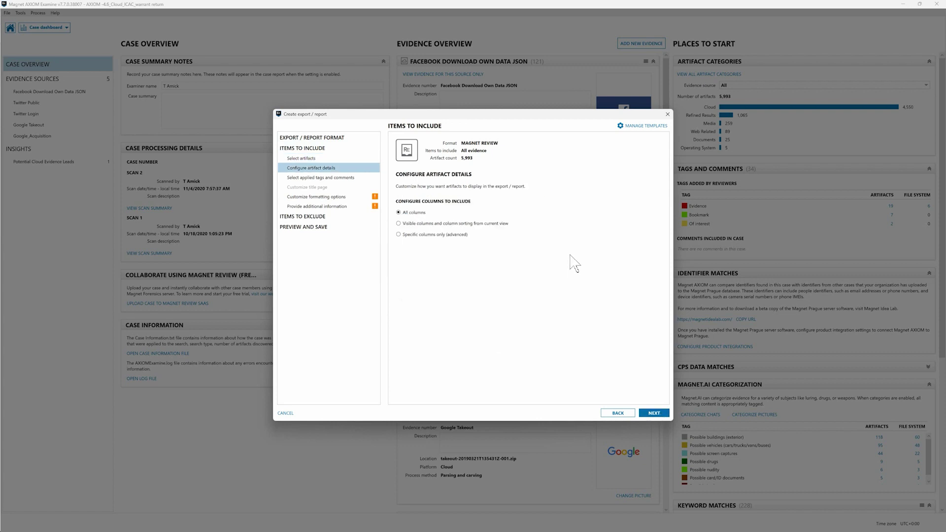
left_click(653, 414)
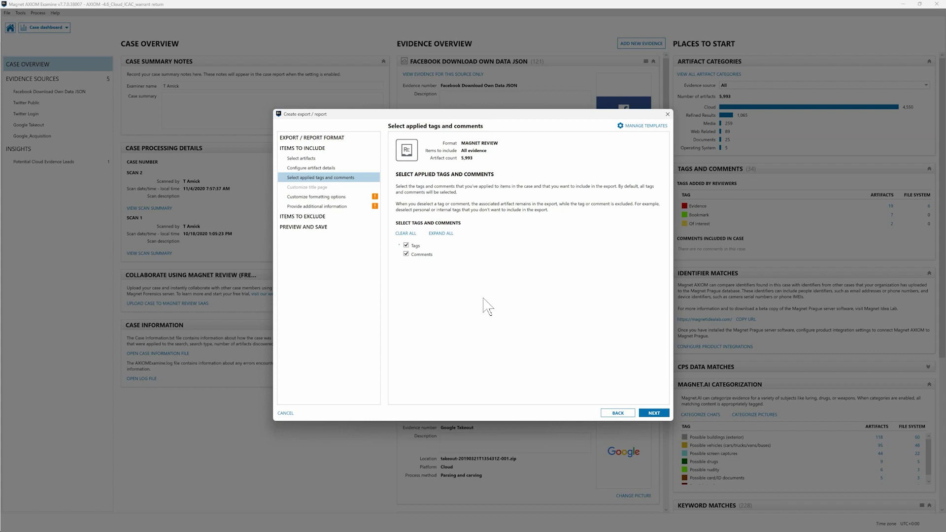
left_click(654, 412)
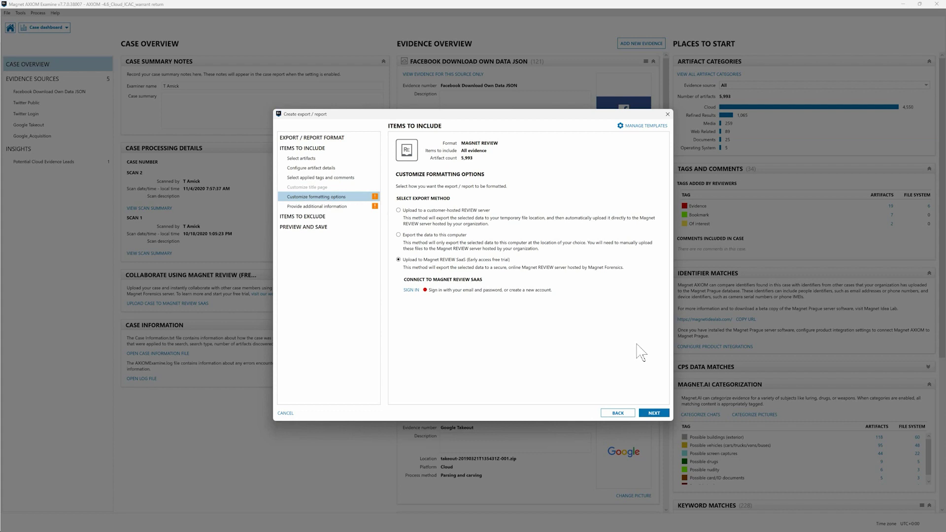
Sign the export in to Magnet REVIEW SaaS with the account e-mail, password and authenticator code
left_click(412, 291)
left_click(454, 274)
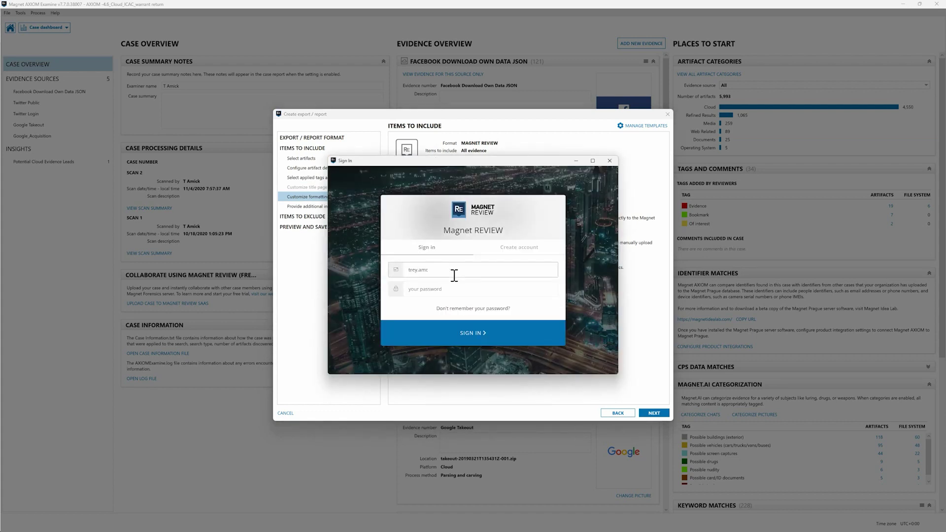
key("Tab")
key("Return")
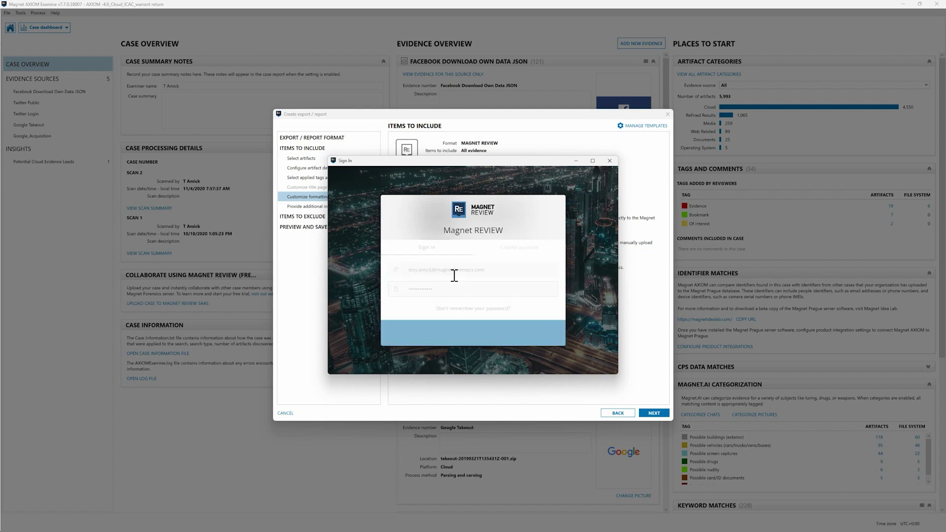
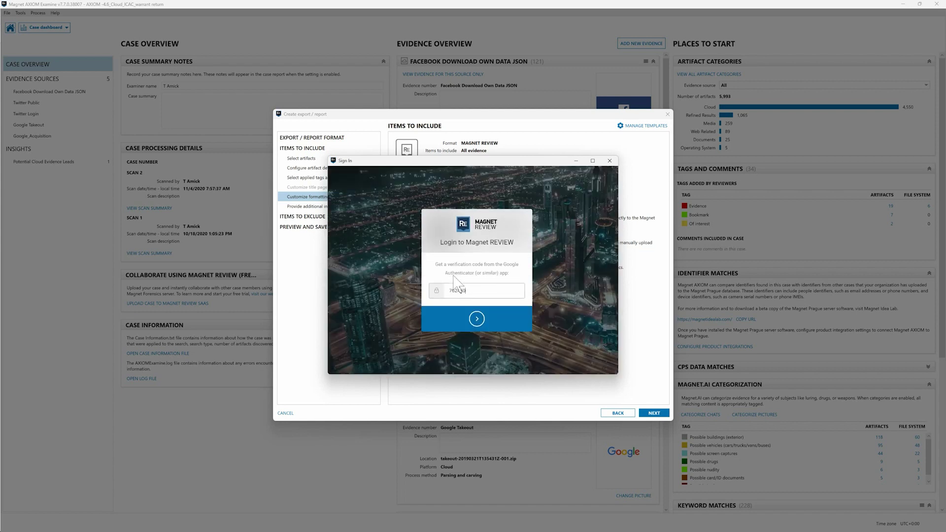
key("Return")
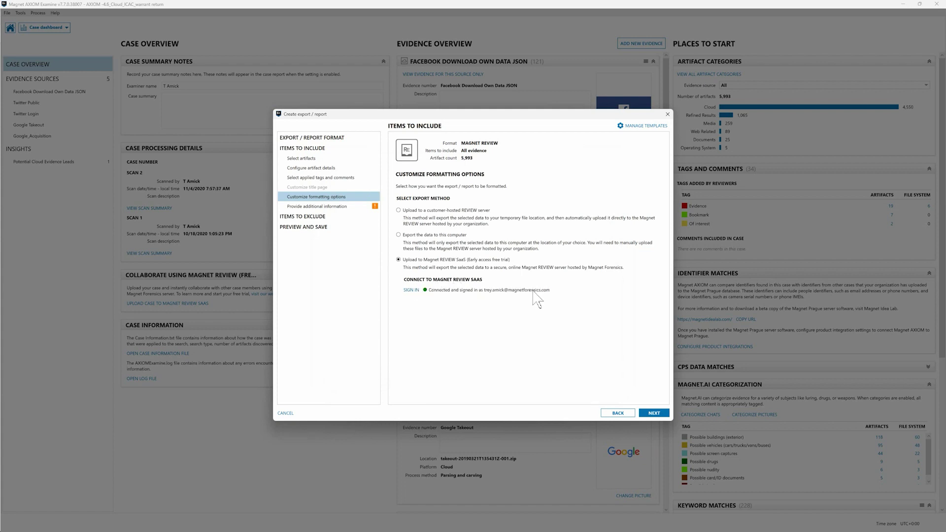
Enter the case number, acknowledge the US data centre upload, and exclude no tags
left_click(655, 414)
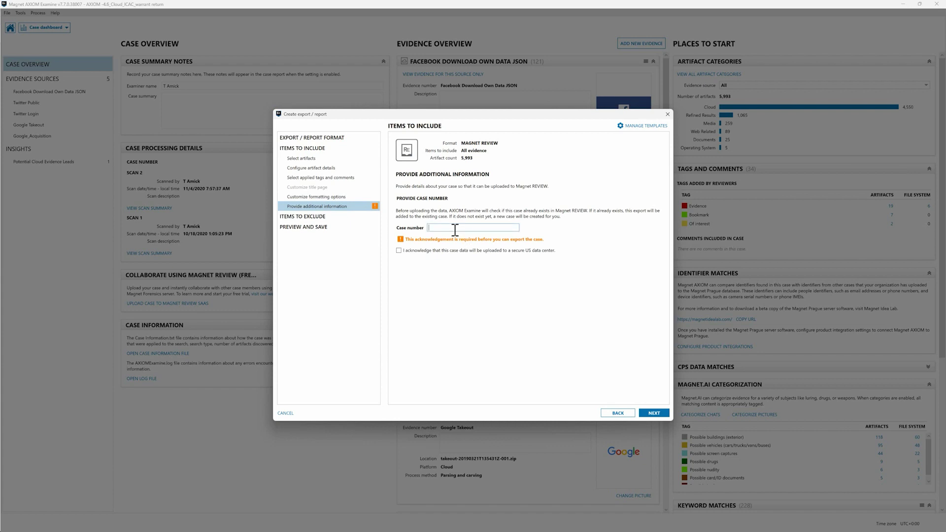
type("121518")
left_click(399, 251)
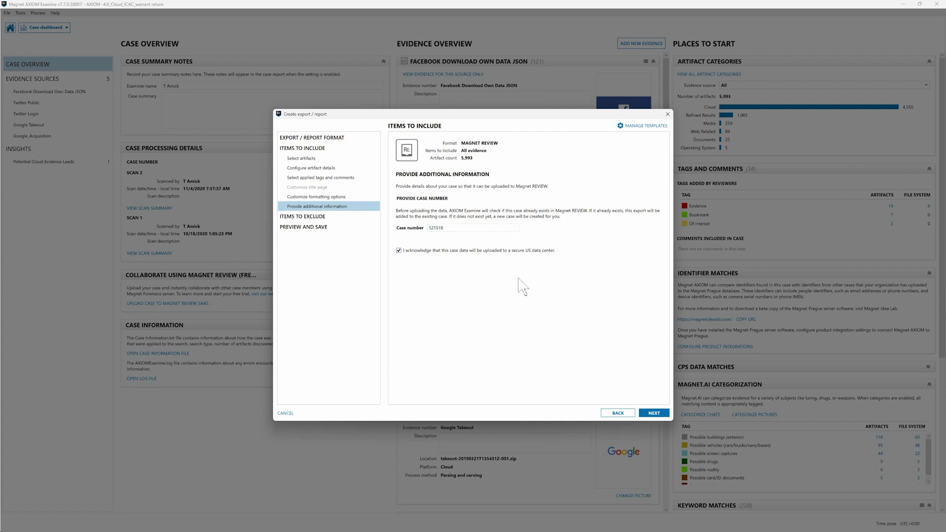
left_click(655, 414)
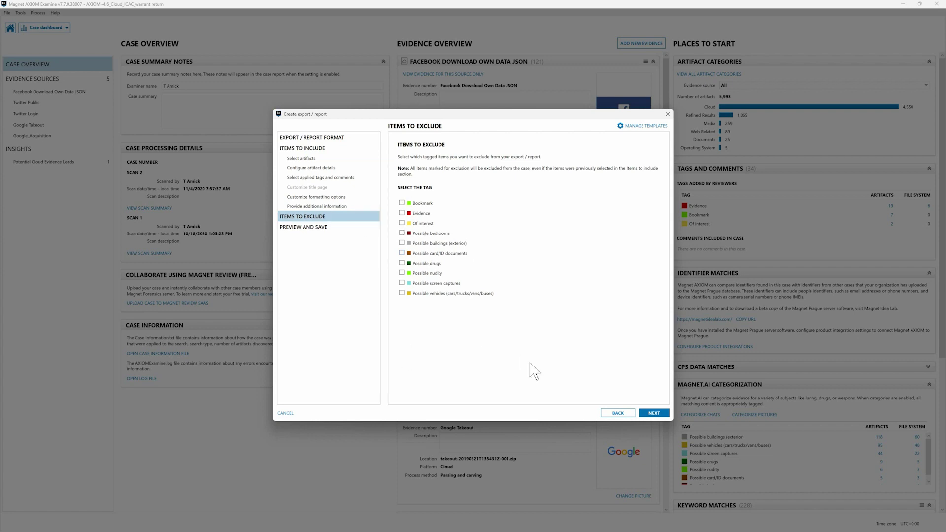
left_click(654, 414)
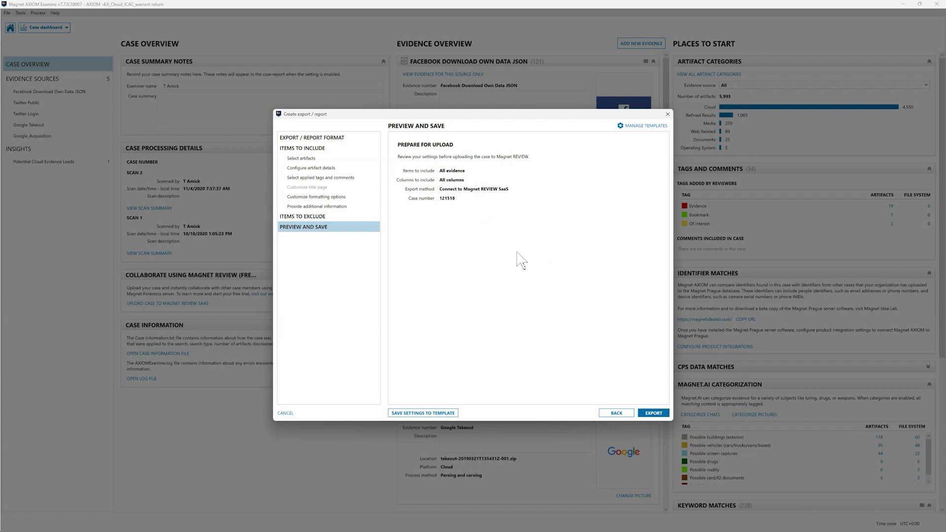
Export the case with its 5 evidence sources to Magnet REVIEW from Preview and Save
left_click(657, 415)
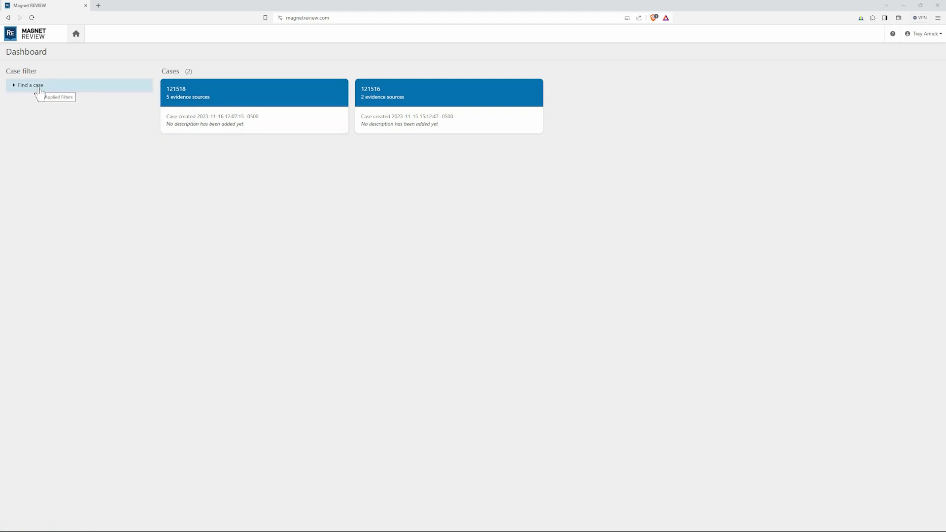
Open case 121518 and view its overview of 5 evidence sources, 10 tags and one user
left_click(211, 101)
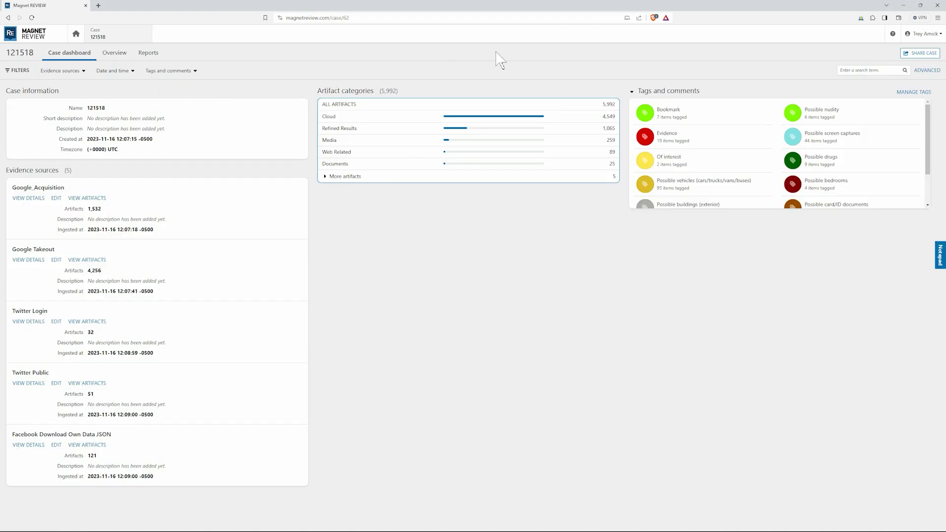
mouse_move(928, 118)
left_mouse_down()
mouse_move(931, 150)
mouse_move(925, 102)
left_mouse_up()
left_click(115, 54)
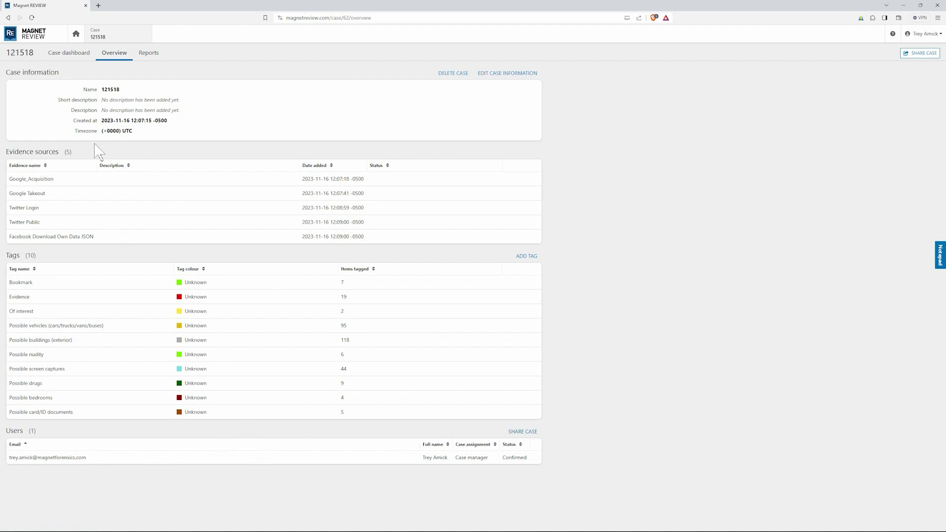
Check the case reports, then list the 1,532 artifacts from the Google_Acquisition evidence source
left_click(153, 57)
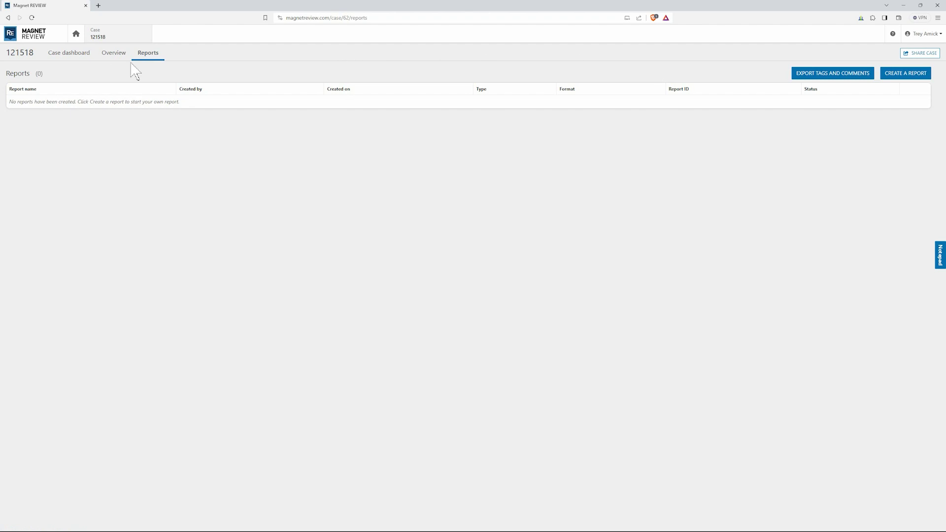
left_click(58, 55)
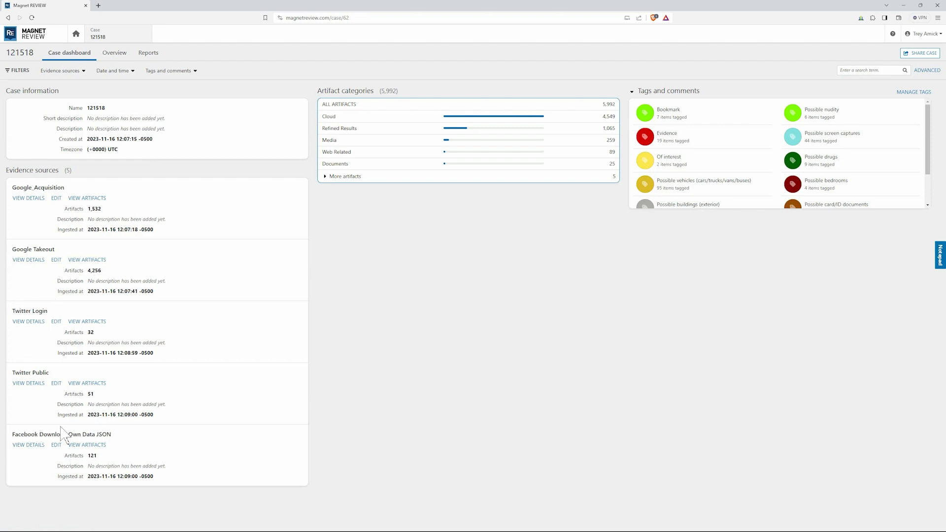
left_click(84, 198)
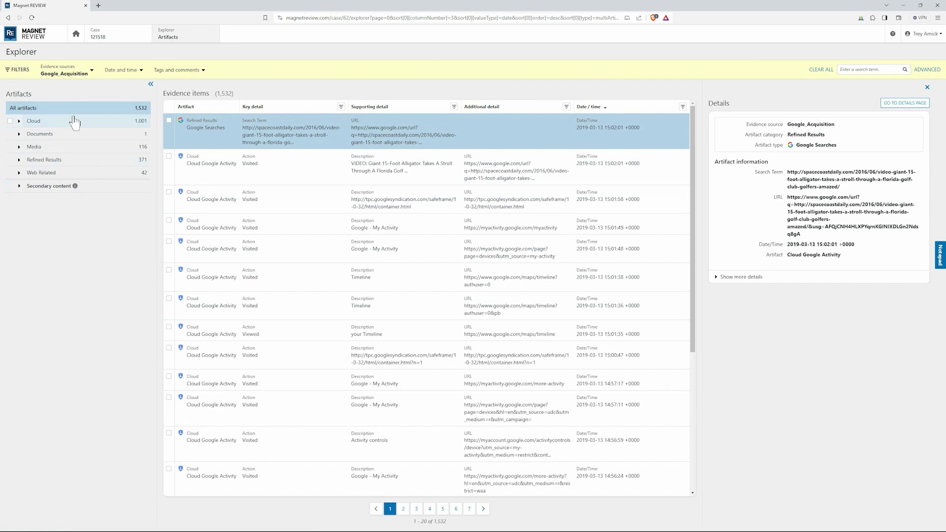
Filter to Cloud Google Recent Devices, inspect the Blu R1 HD device, then view Google Drive Files
left_click(19, 121)
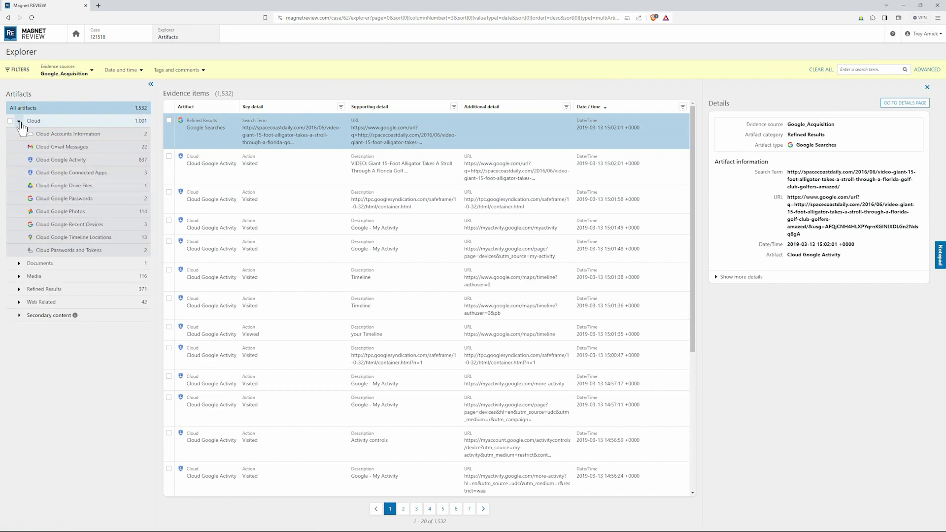
left_click(100, 225)
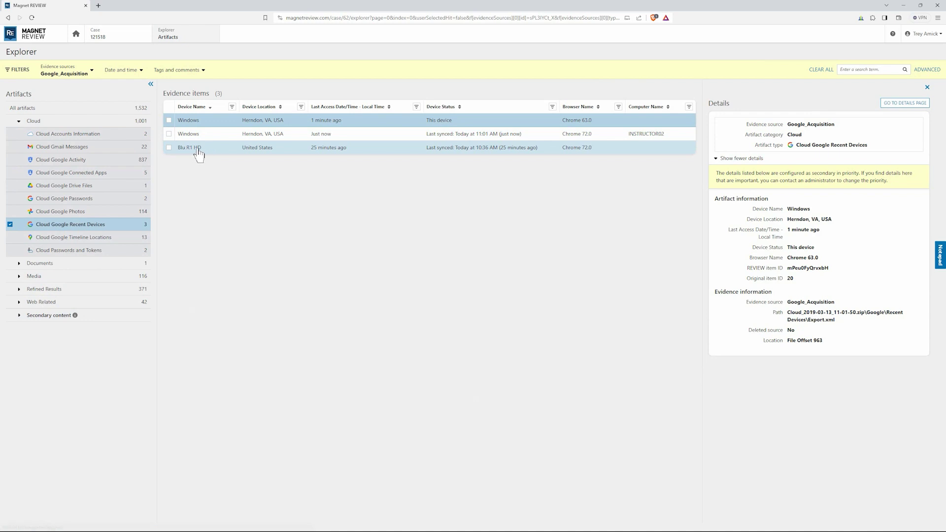
left_click(198, 151)
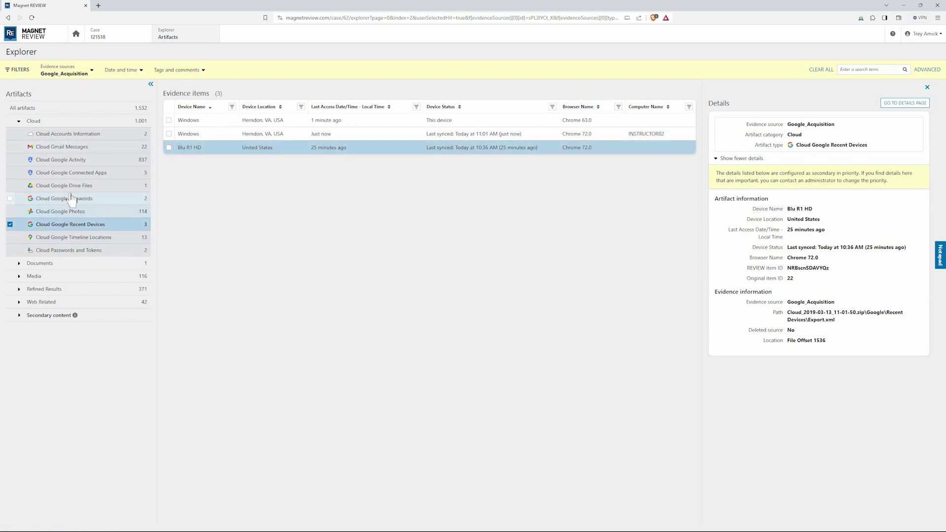
left_click(52, 186)
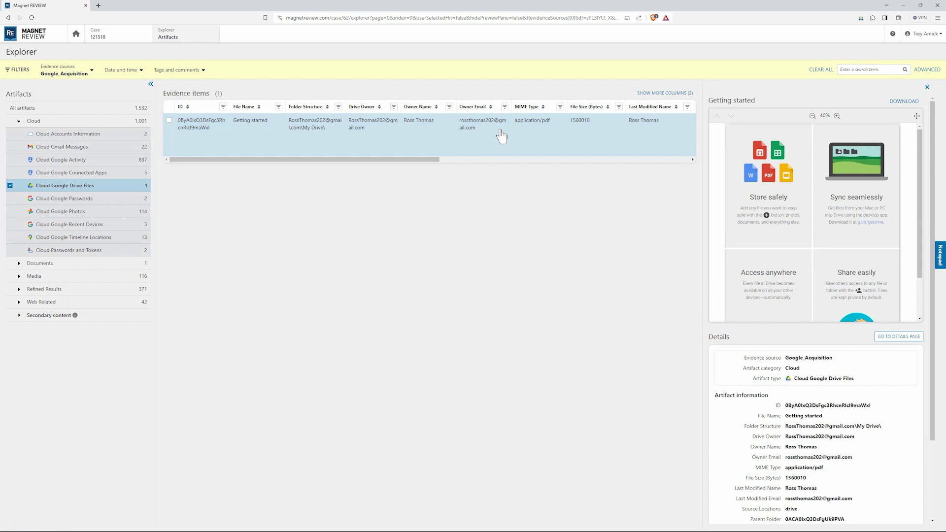
left_click_drag(439, 159, 562, 160)
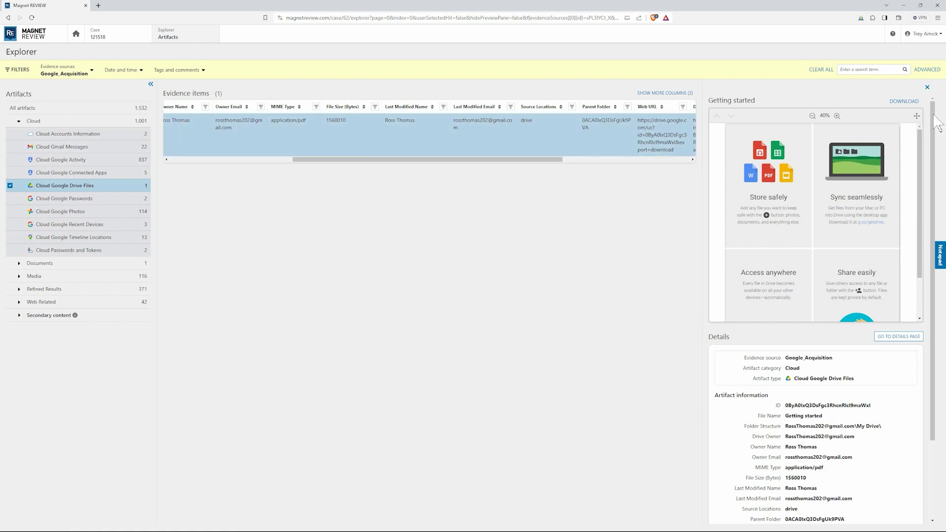
left_click_drag(936, 121, 928, 219)
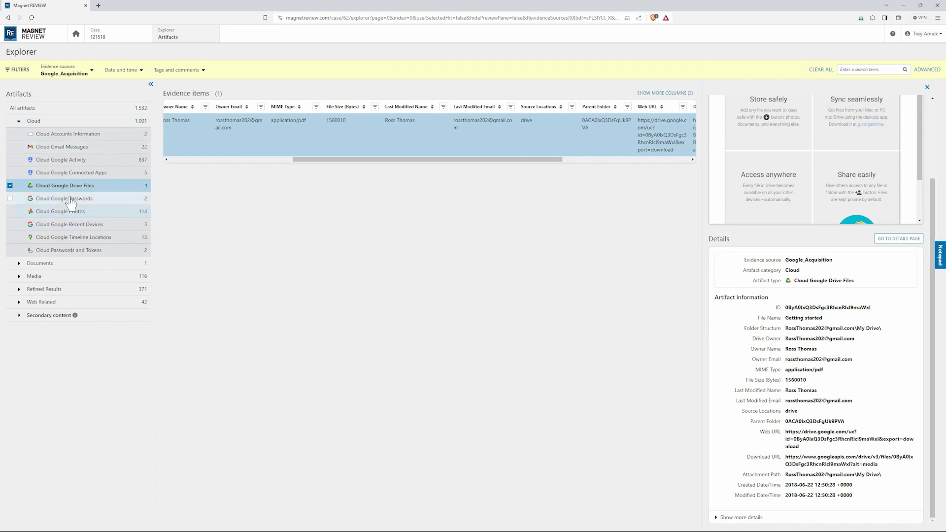
Show the 114 Media Pictures as a thumbnail gallery
left_click(19, 276)
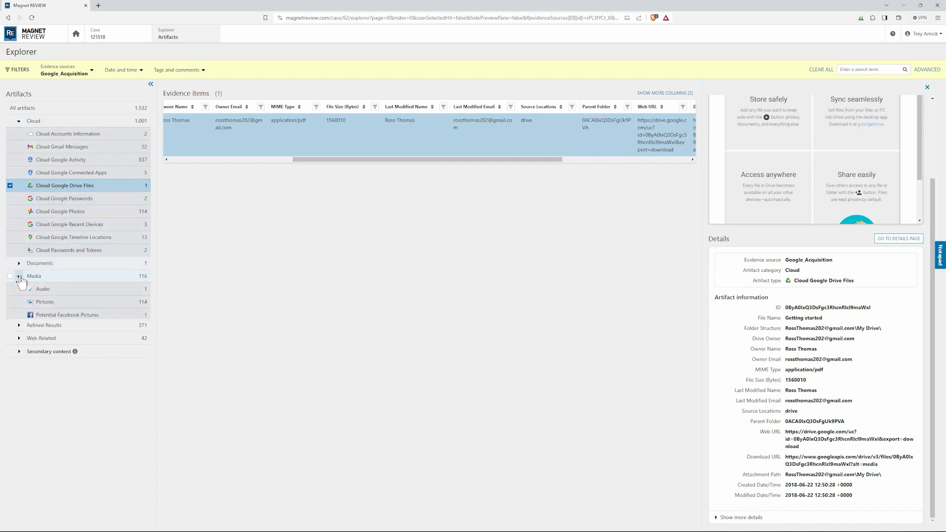
left_click(57, 308)
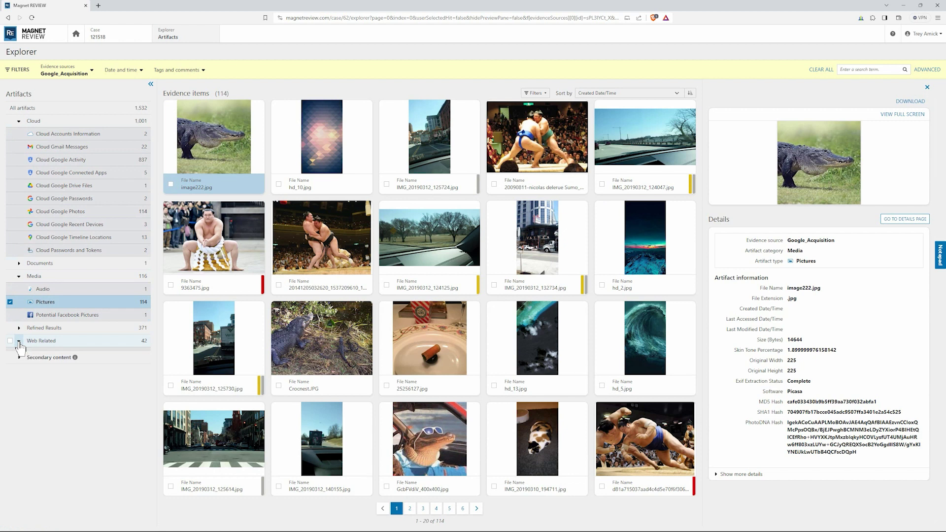
left_click(42, 341)
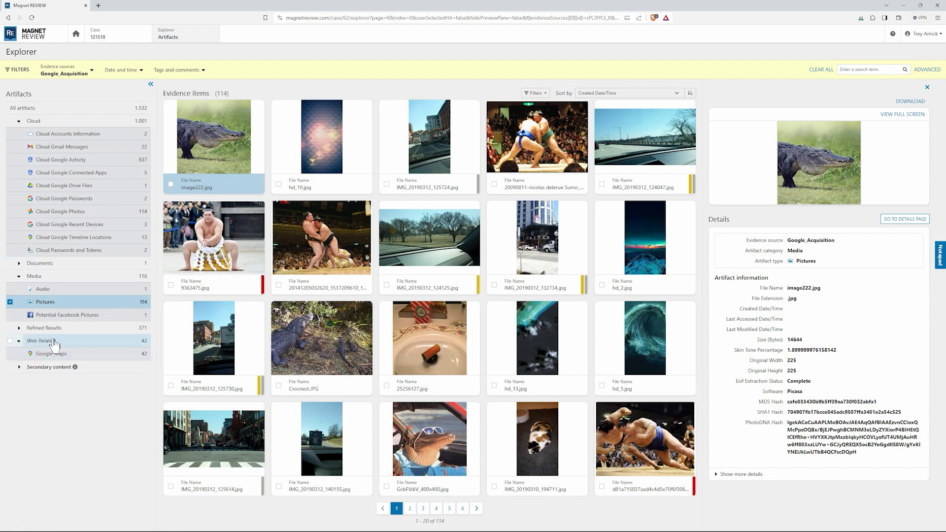
List the 303 Refined Results Google Searches and select the FN Scar search for tagging
left_click(19, 328)
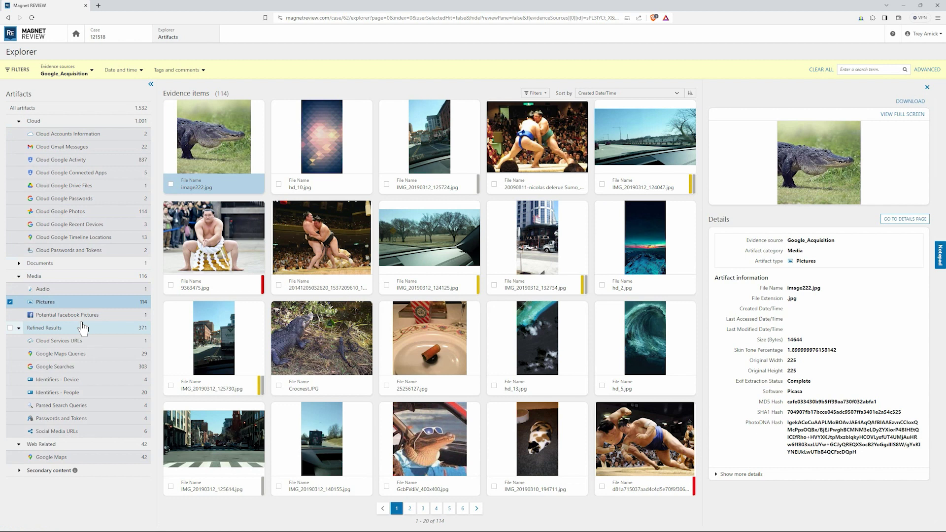
left_click(82, 365)
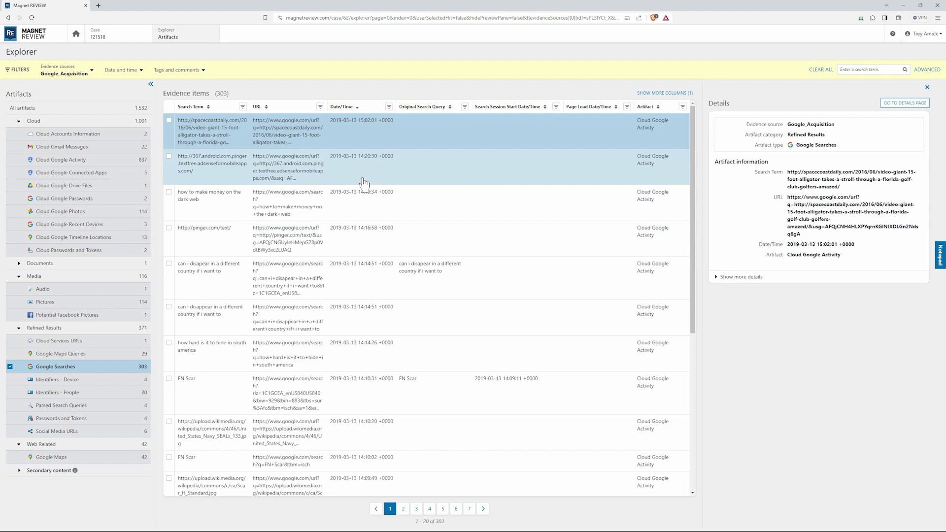
scroll(364, 183, "down", 1)
scroll(363, 183, "down", 2)
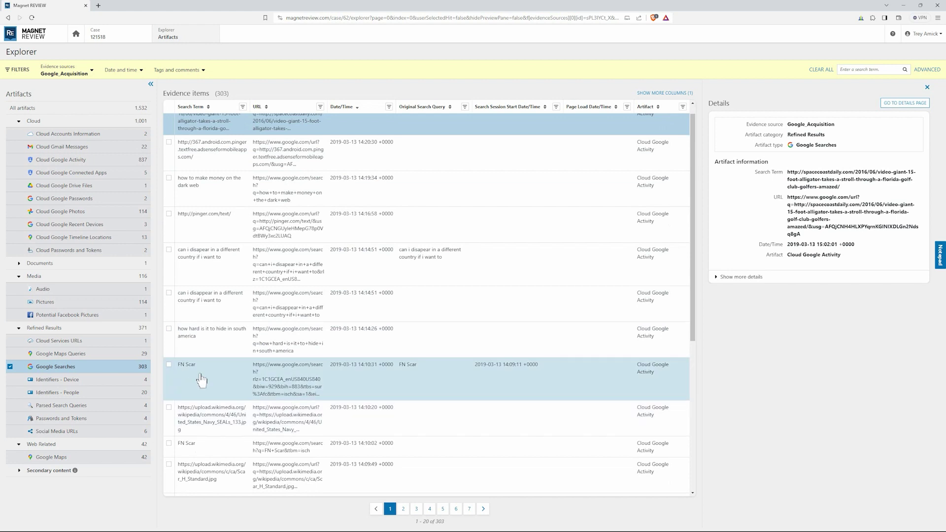
left_click(170, 366)
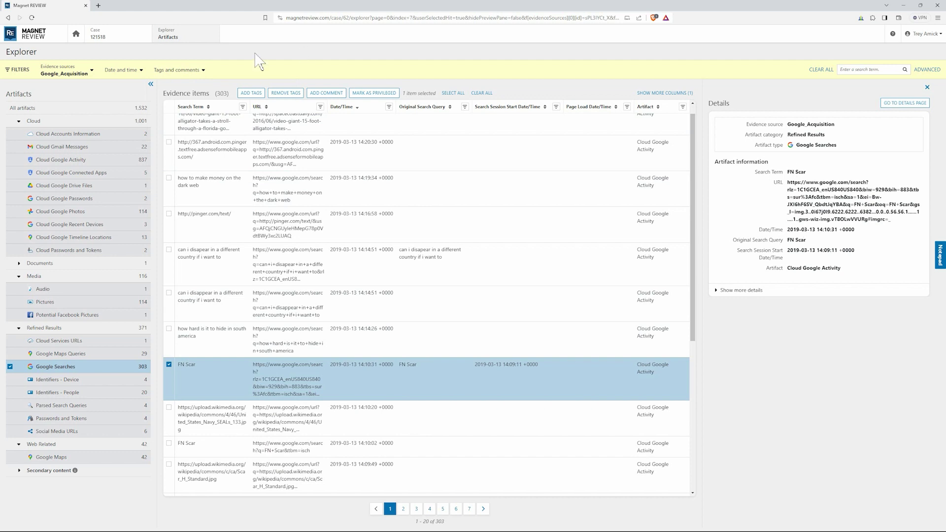
left_click(252, 94)
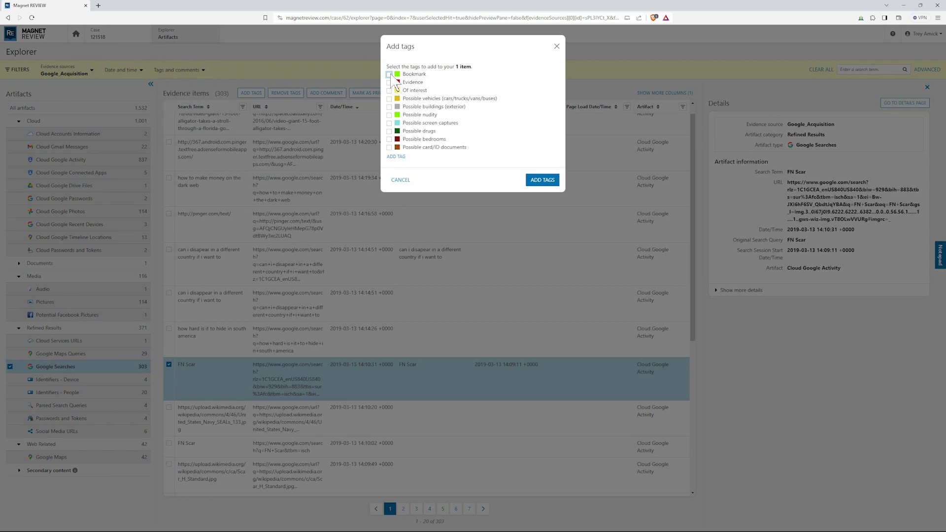
Apply the Bookmark tag to the FN Scar search, save a comment on it, and open the notepad
left_click(389, 75)
left_click(544, 179)
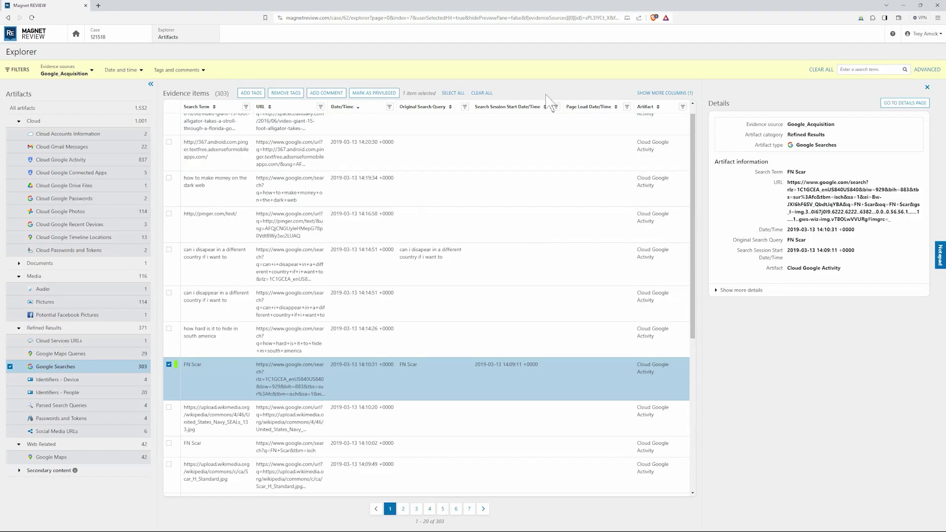
left_click(327, 93)
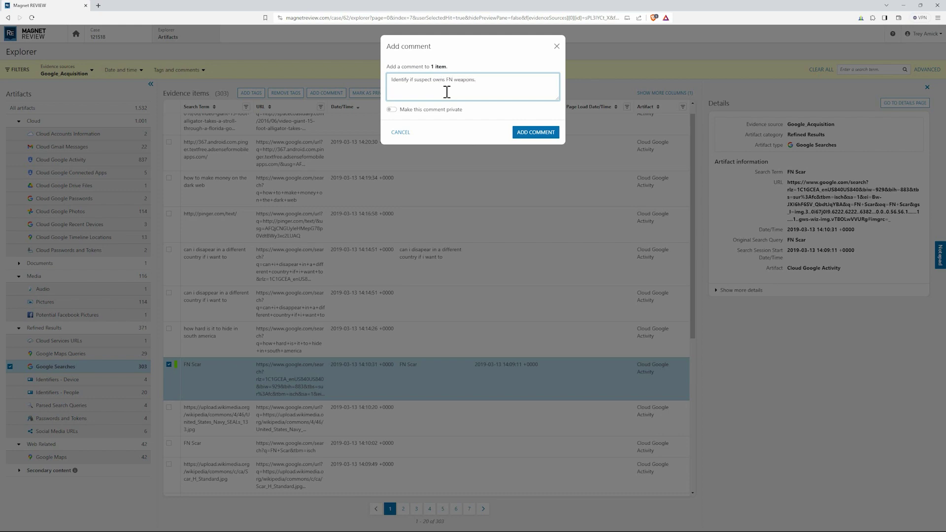
left_click(534, 140)
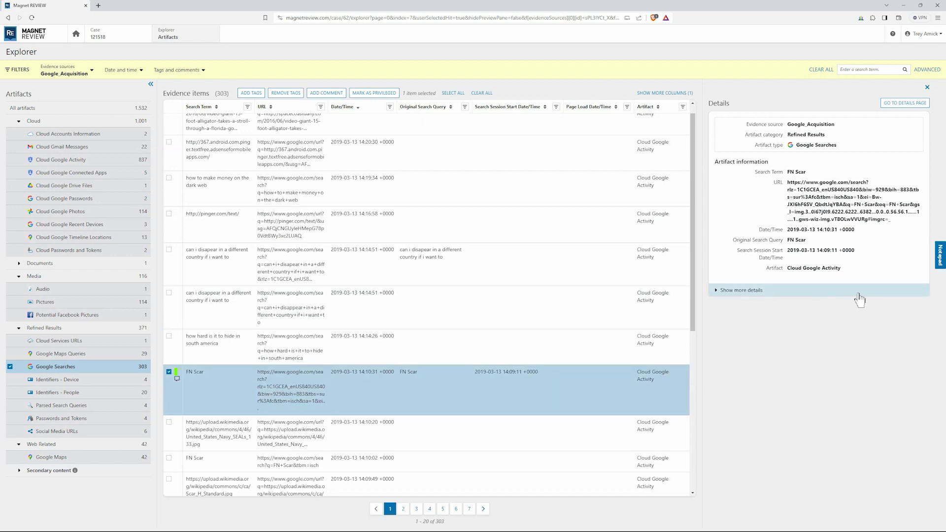
left_click(940, 257)
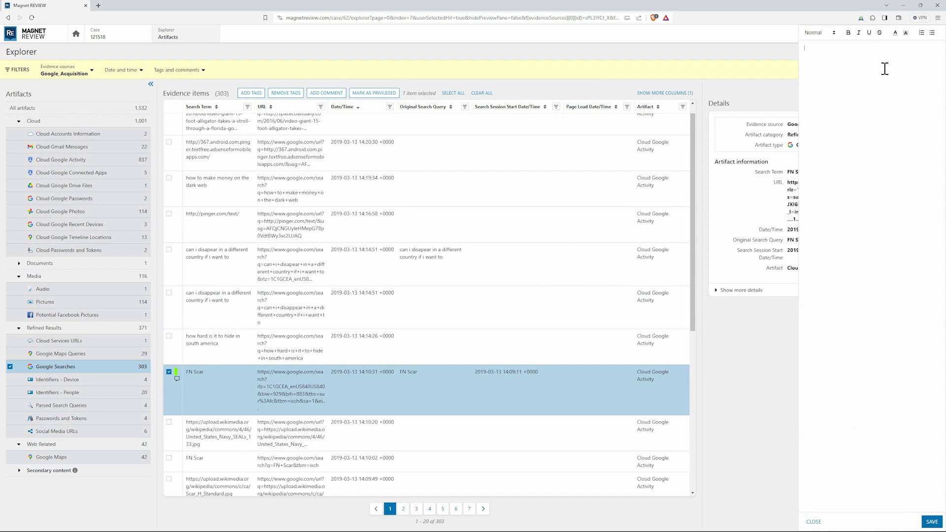
Save the bulleted note 'identify additional weapons found within the search warrant'
left_click(931, 33)
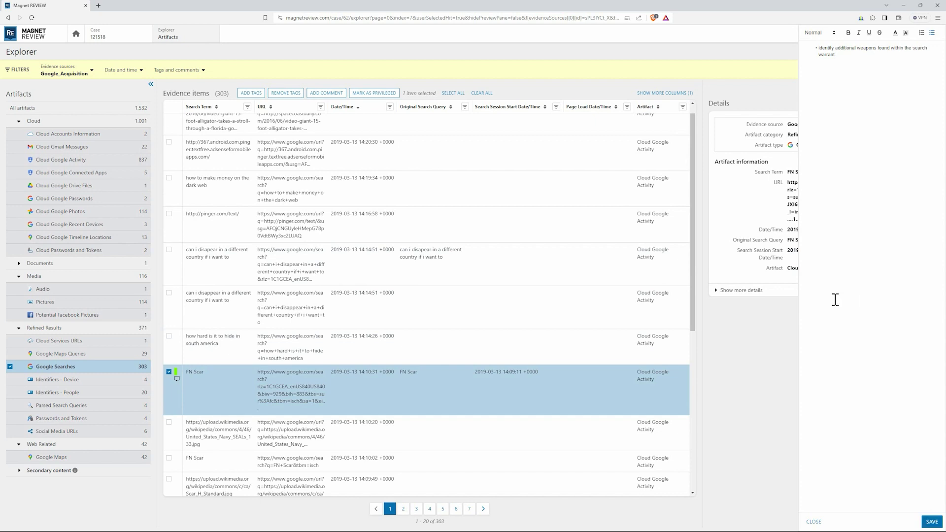
left_click(814, 522)
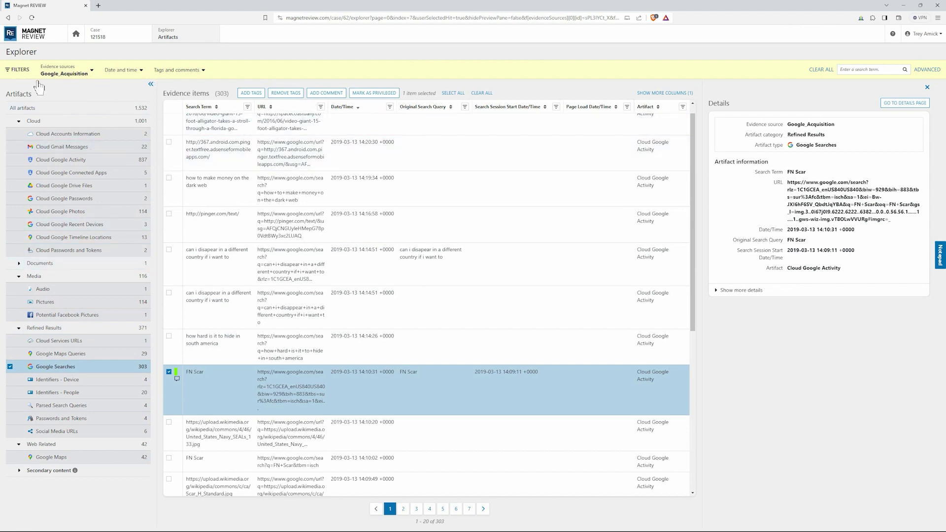
Add Google Takeout, Twitter Login, Twitter Public and Facebook JSON to the evidence source filter
left_click(66, 75)
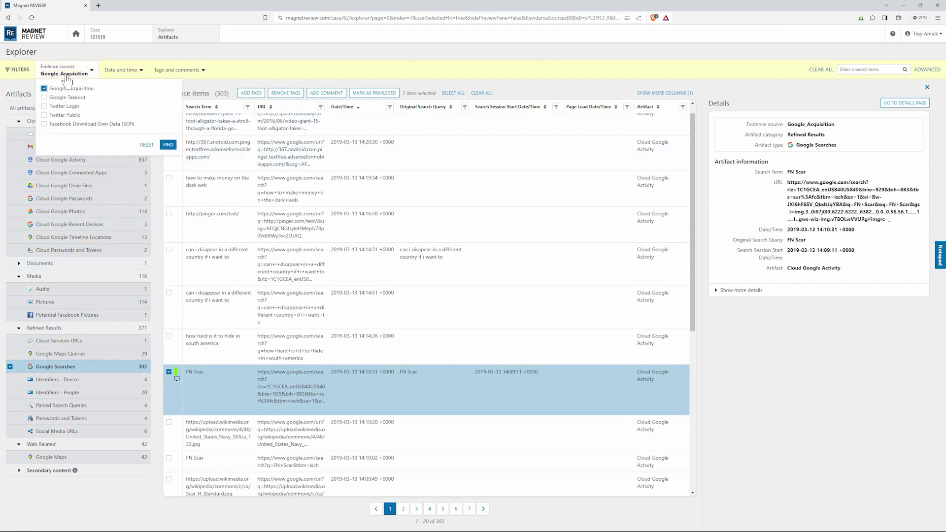
left_click(44, 97)
left_click(44, 106)
left_click(45, 114)
left_click(44, 124)
left_click(167, 145)
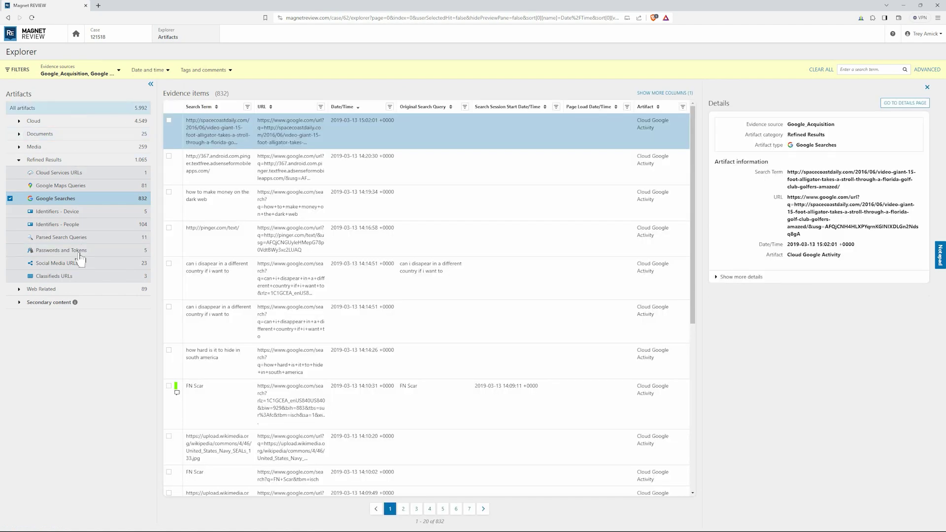
Expand Web Related and Documents and show only the CSV Documents
left_click(20, 290)
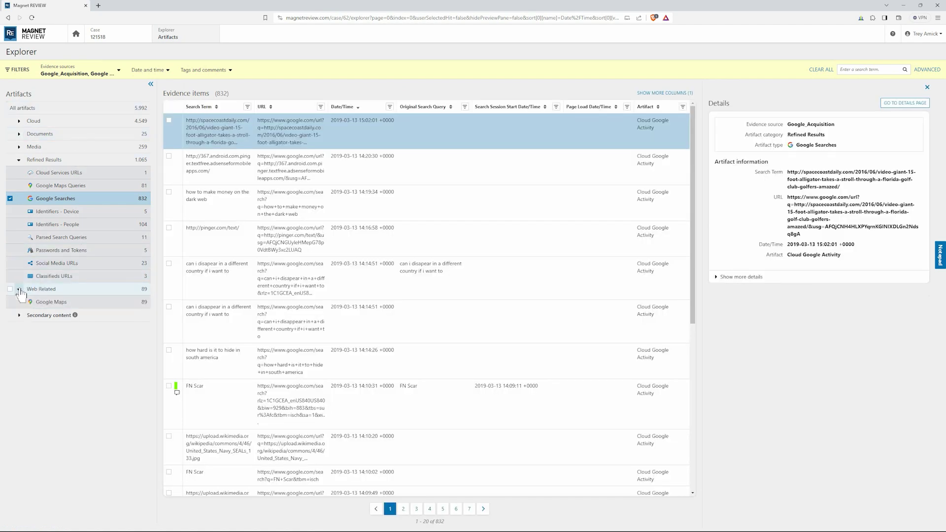
left_click(18, 134)
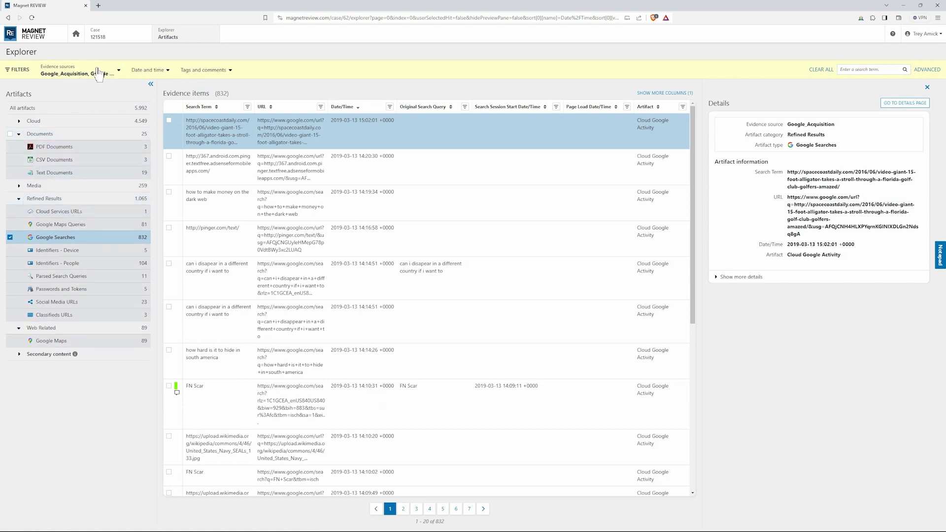
left_click(67, 160)
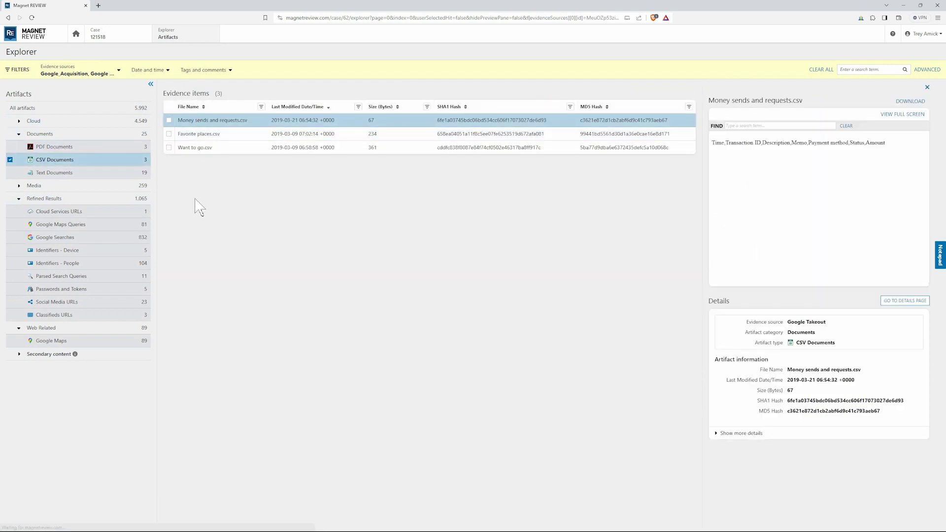
Dismiss the date and time filter unapplied and return to the case 121518 dashboard
left_click(152, 72)
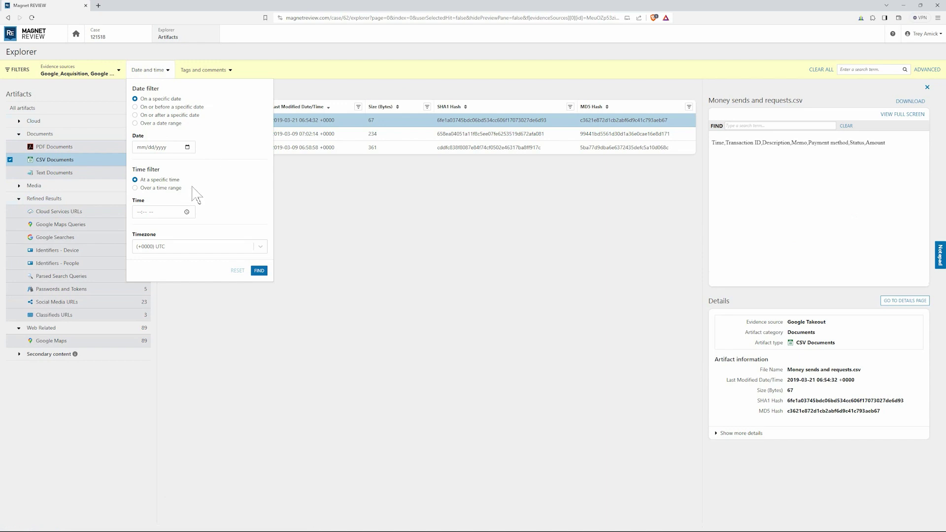
left_click(306, 91)
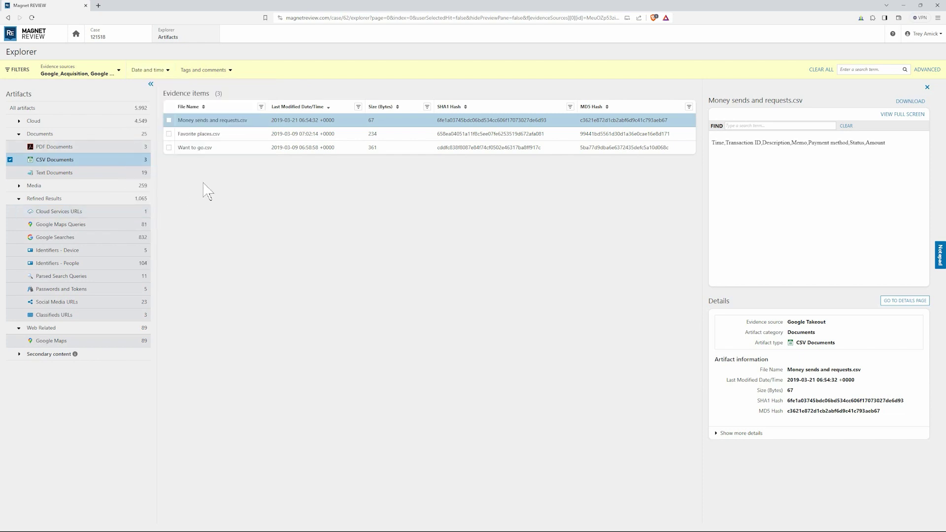
left_click(118, 36)
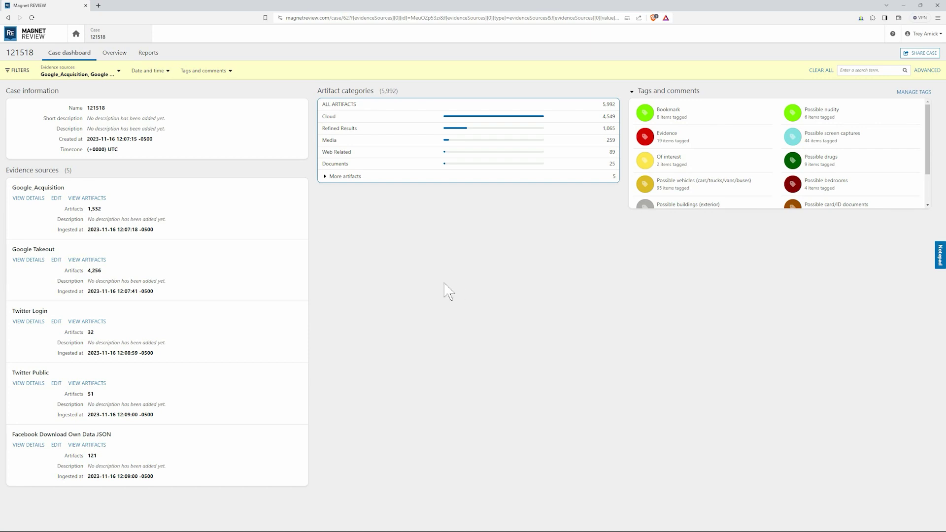
Start sharing case 121518 and enter the external colleague's e-mail address as recipient
left_click(925, 55)
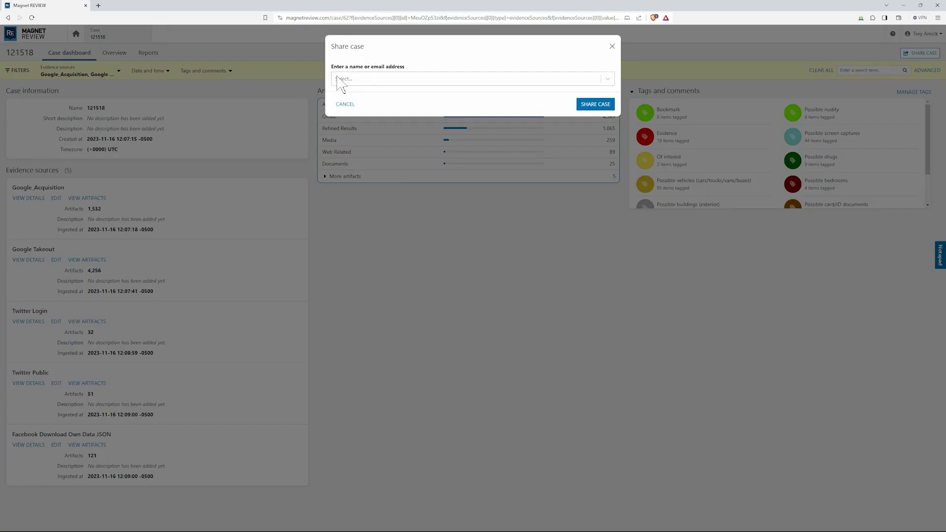
left_click(390, 84)
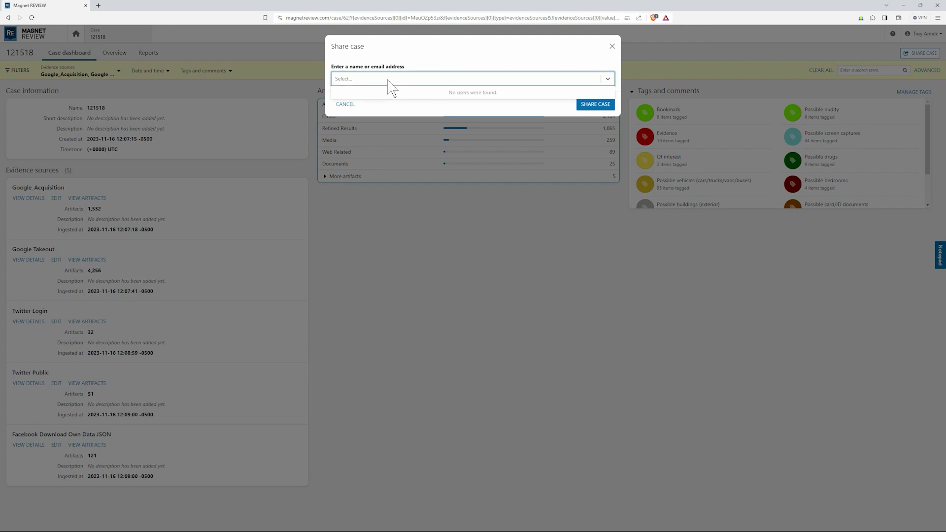
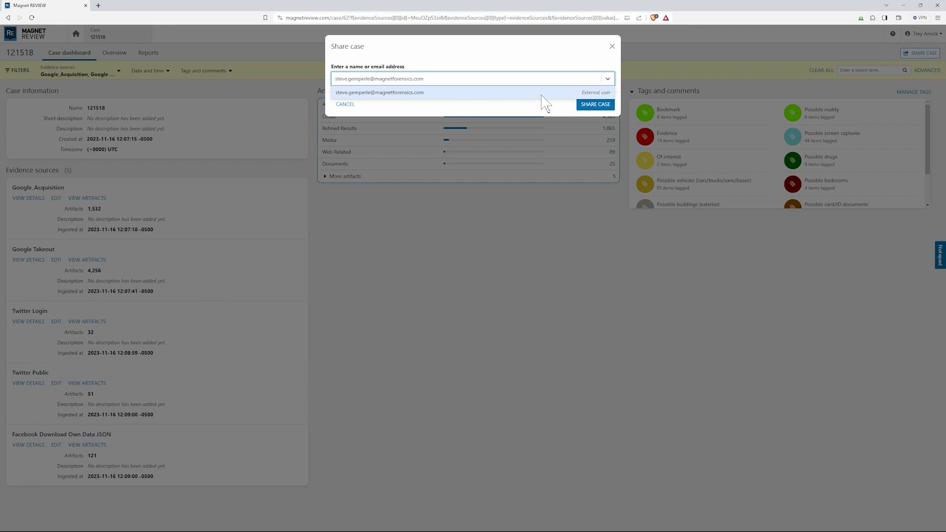
Add the external recipient with Case manager access and share case 121518
left_click(424, 94)
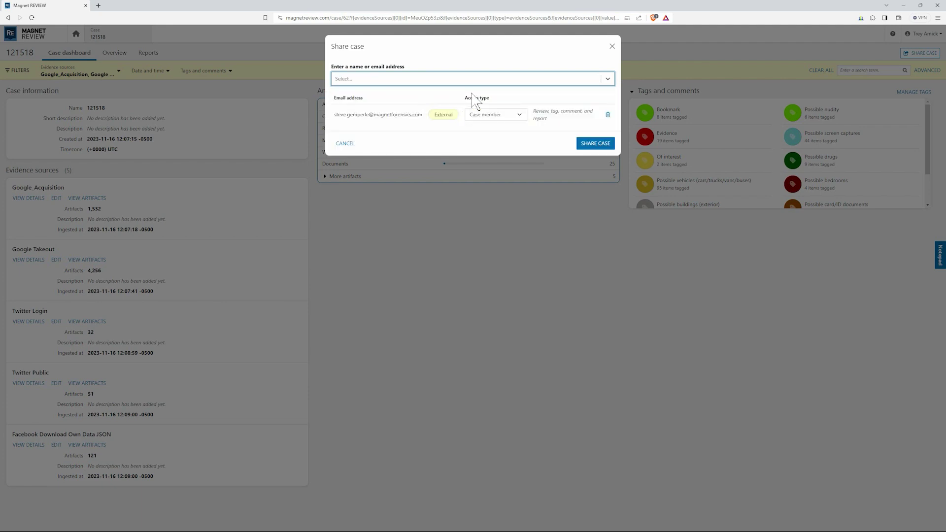
left_click(501, 117)
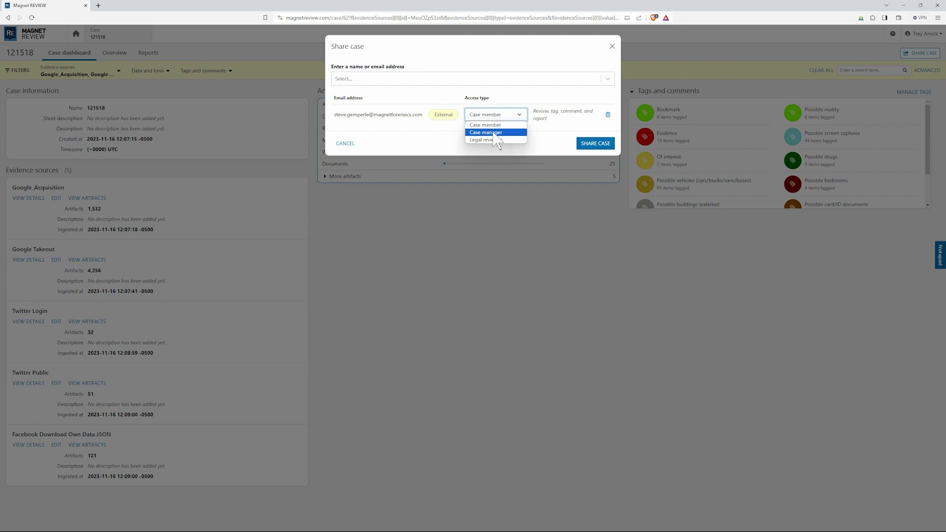
left_click(493, 134)
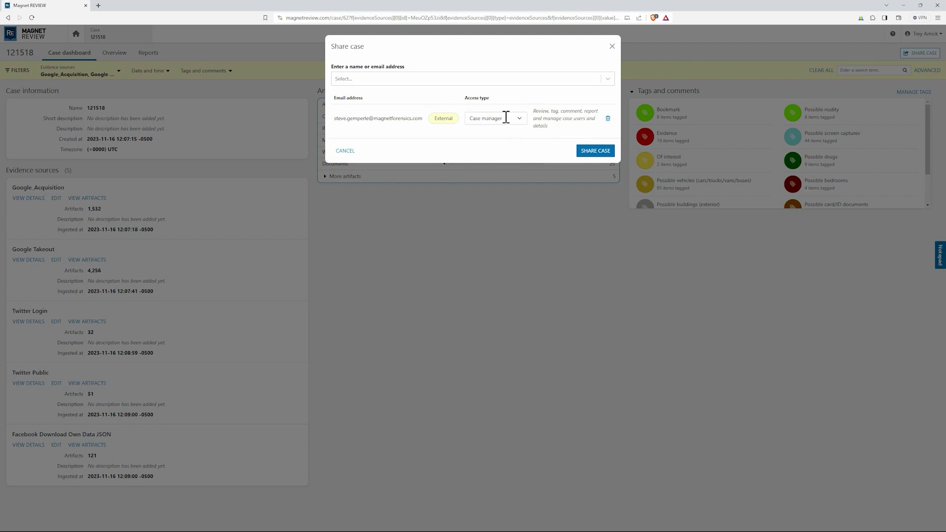
left_click(503, 117)
left_click(493, 130)
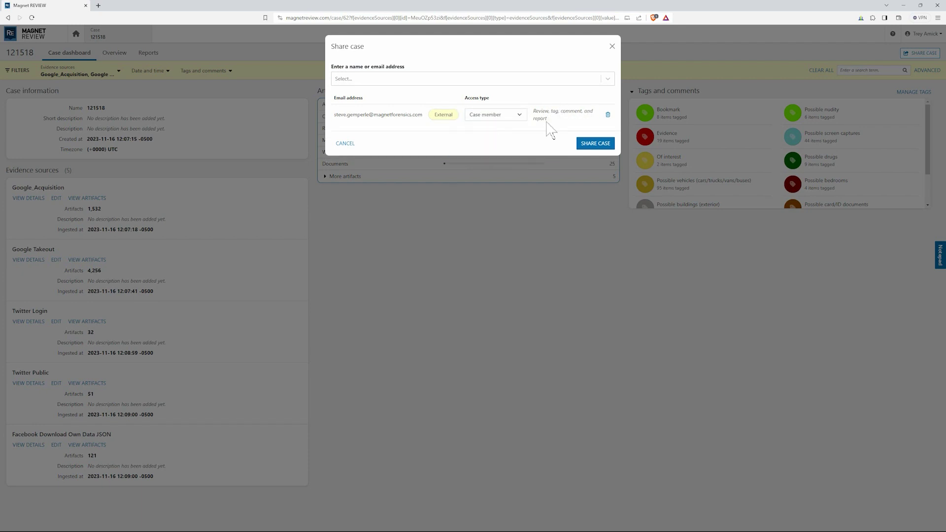
left_click(520, 116)
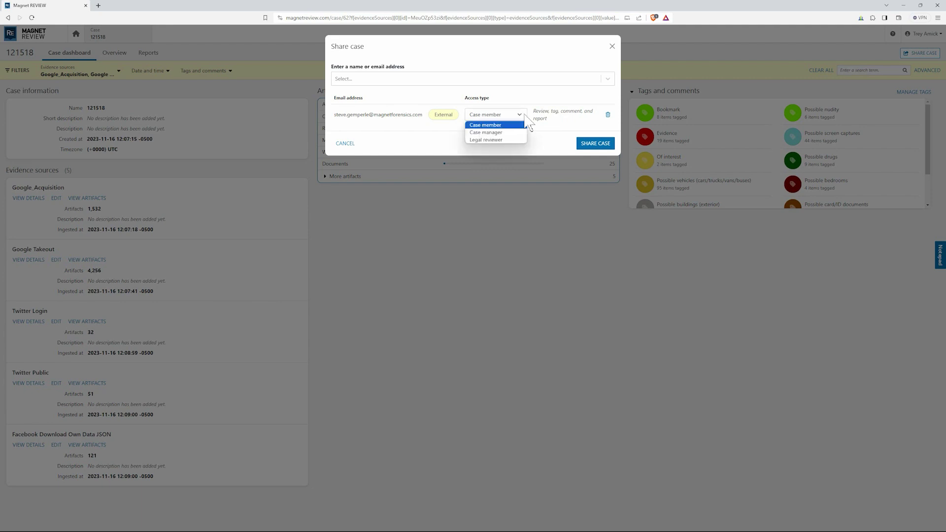
left_click(484, 134)
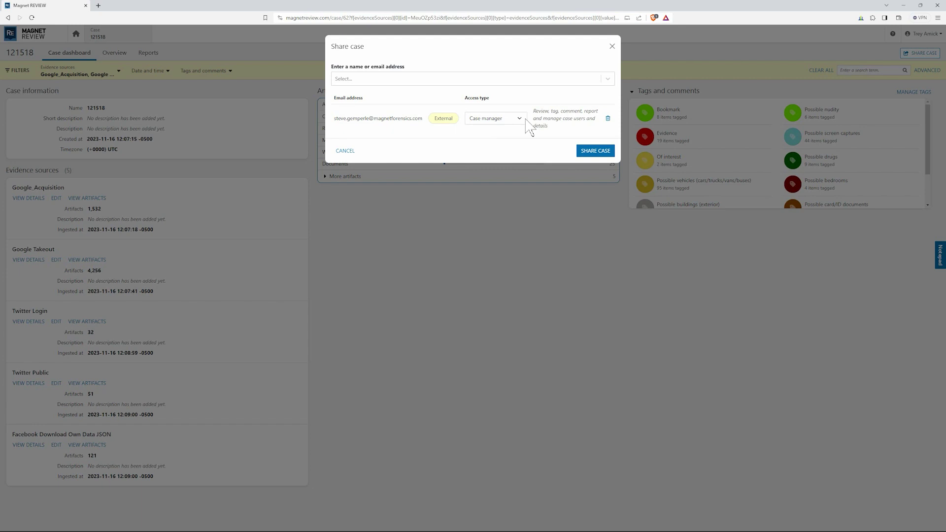
left_click(518, 120)
left_click(489, 144)
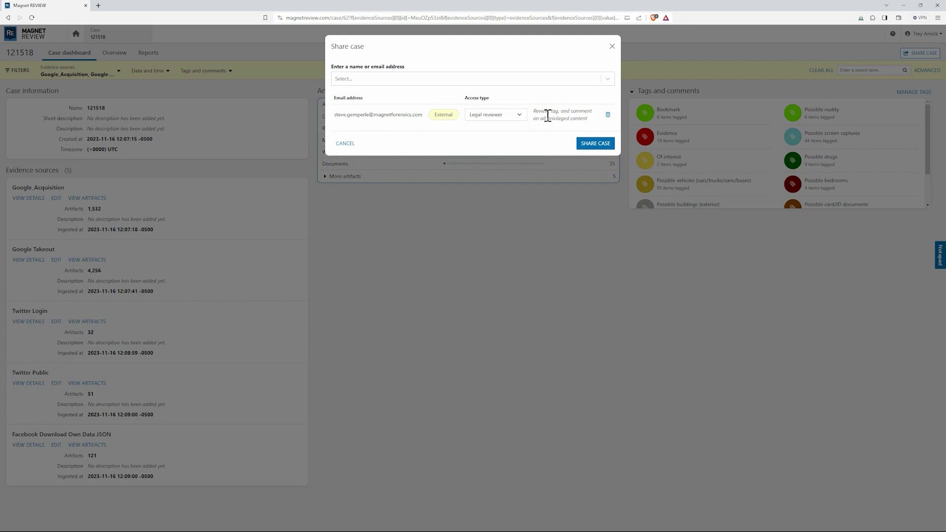
left_click(519, 116)
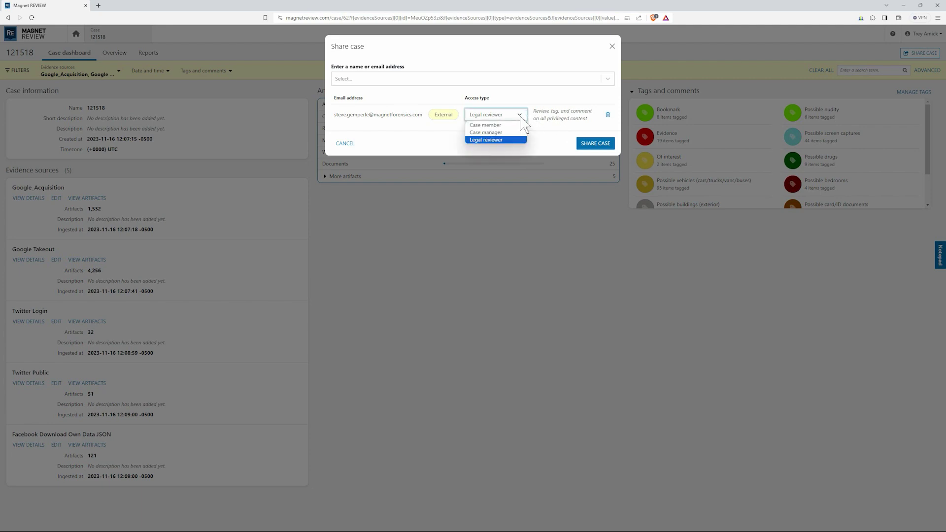
left_click(494, 133)
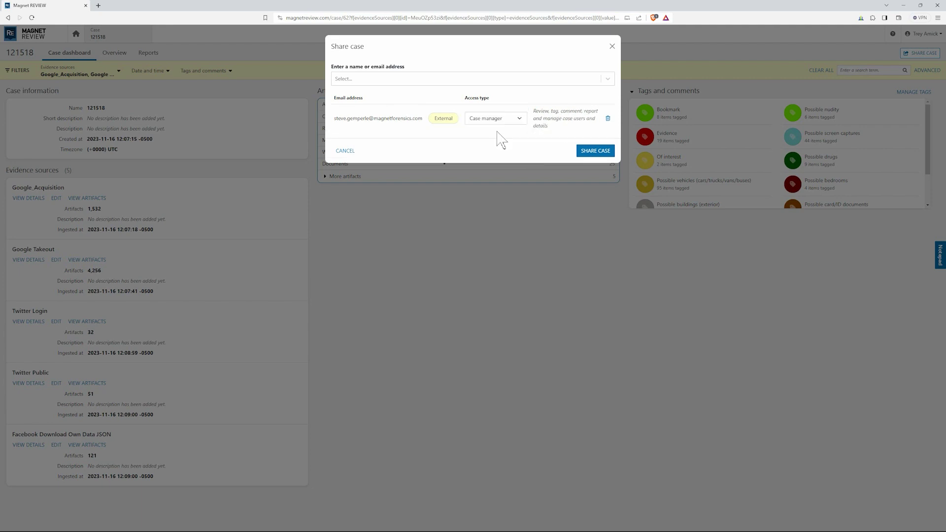
left_click(592, 152)
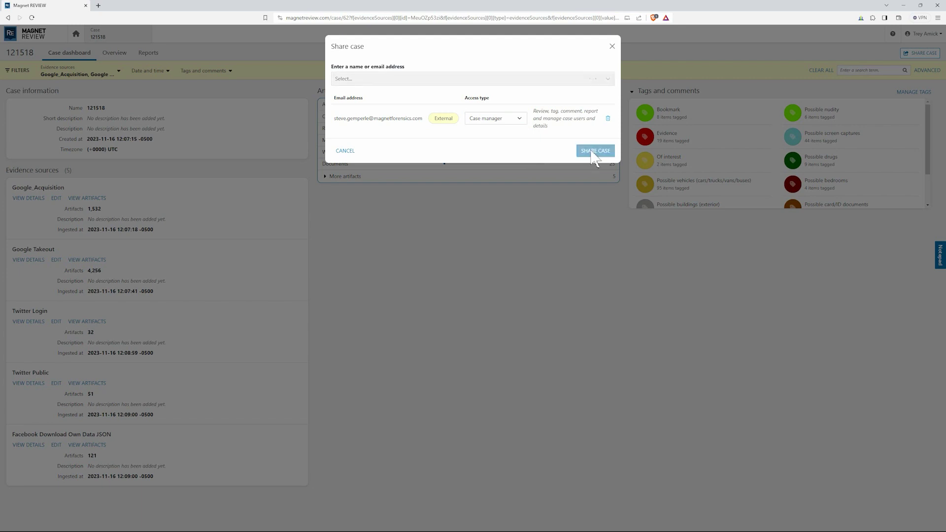